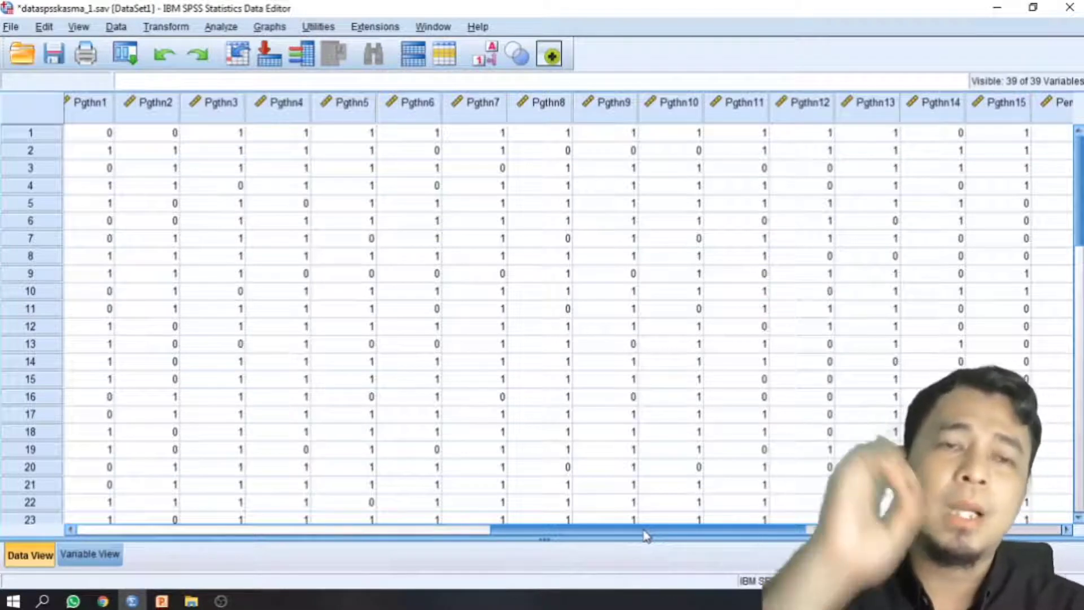
Step: Start an Explore analysis on the data set with Pength as the only variable in the dependent list
{"action": "left_click_drag", "start_coordinate": [647, 536], "coordinate": [634, 533]}
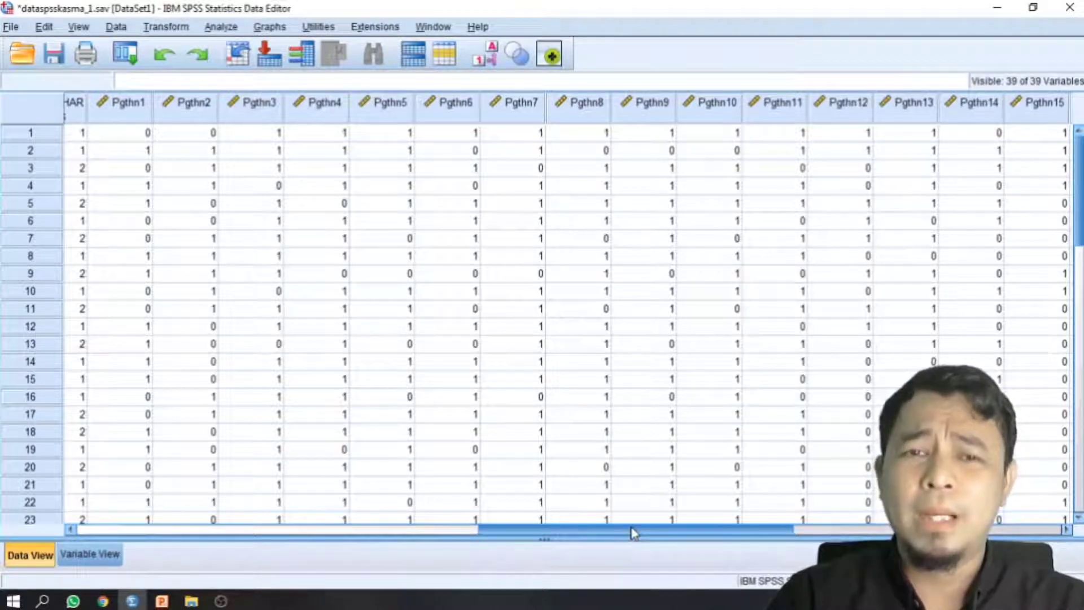
{"action": "left_click_drag", "start_coordinate": [633, 534], "coordinate": [762, 532]}
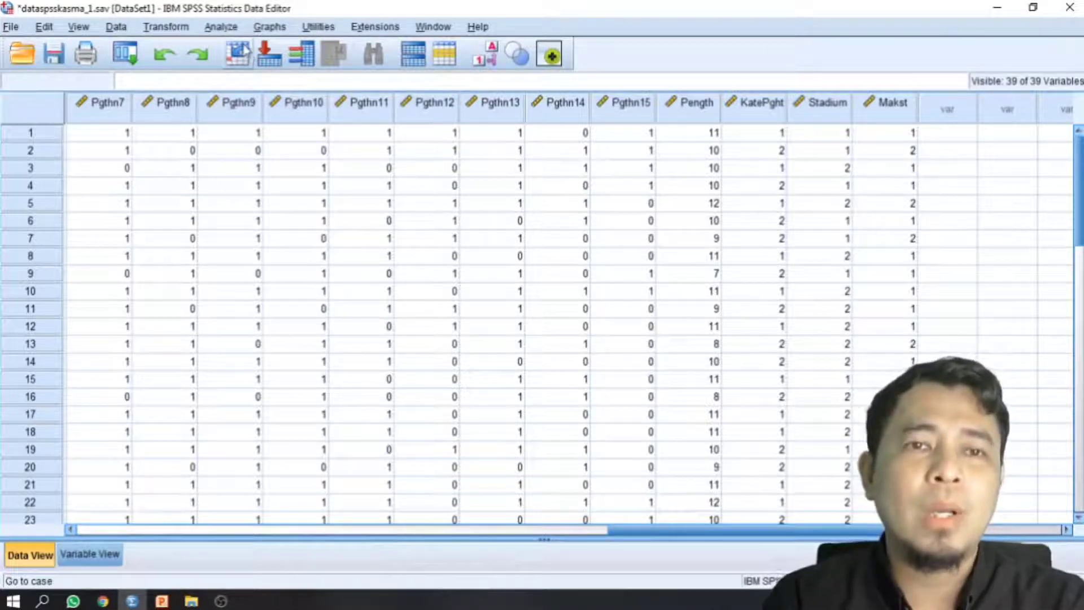
{"action": "left_click", "coordinate": [221, 26]}
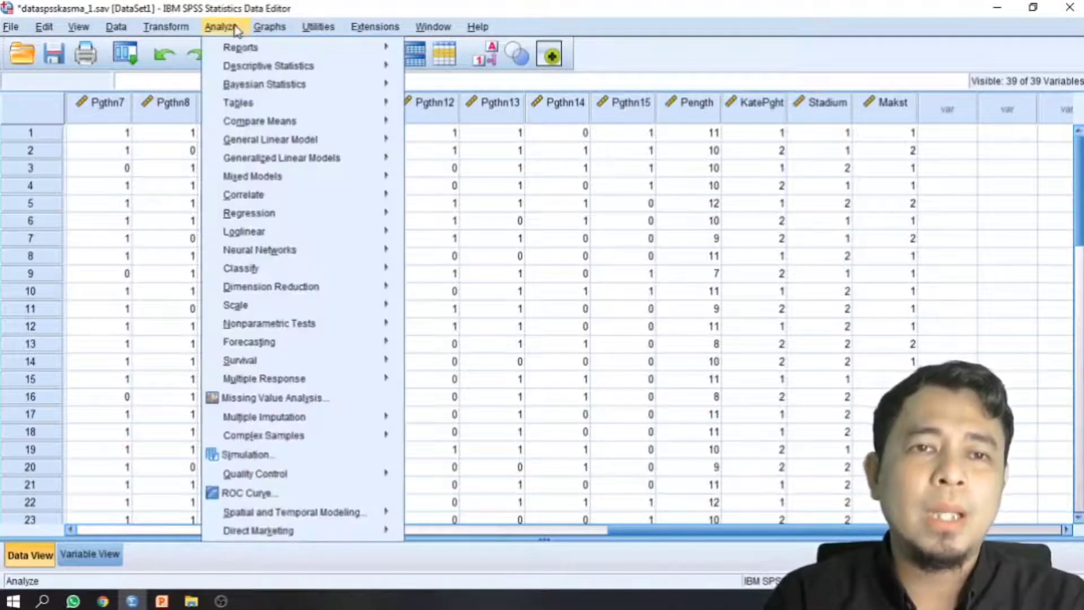
{"action": "mouse_move", "coordinate": [254, 67]}
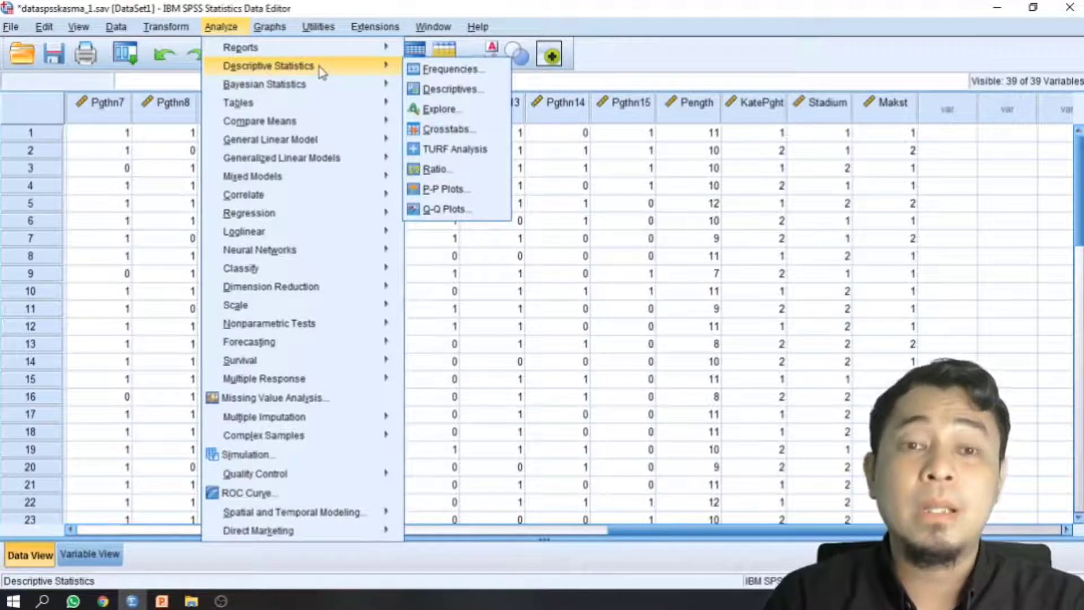
{"action": "left_click", "coordinate": [433, 111]}
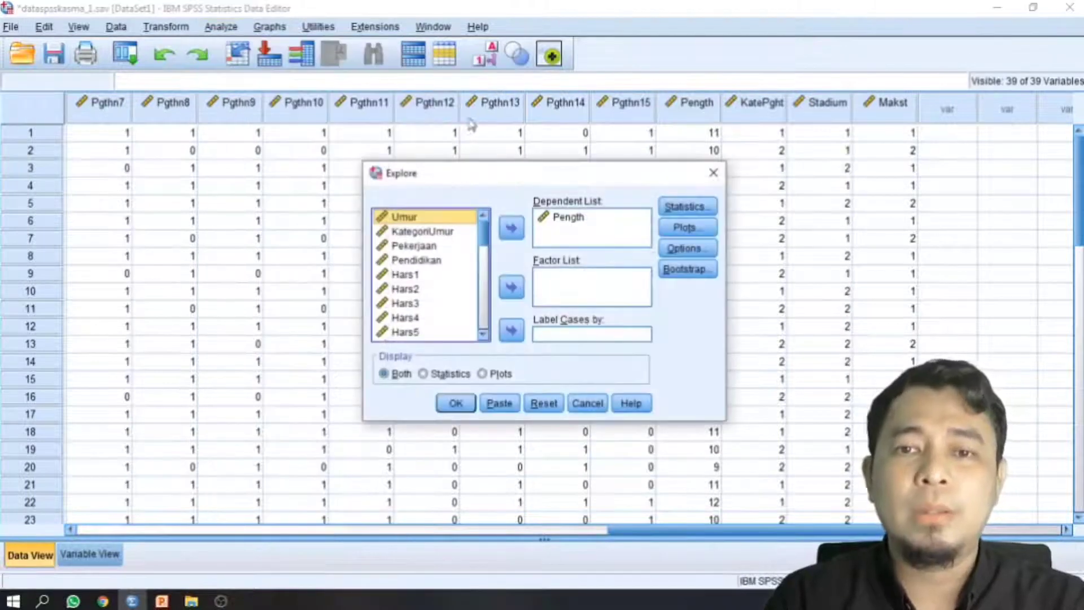
{"action": "left_click", "coordinate": [560, 220]}
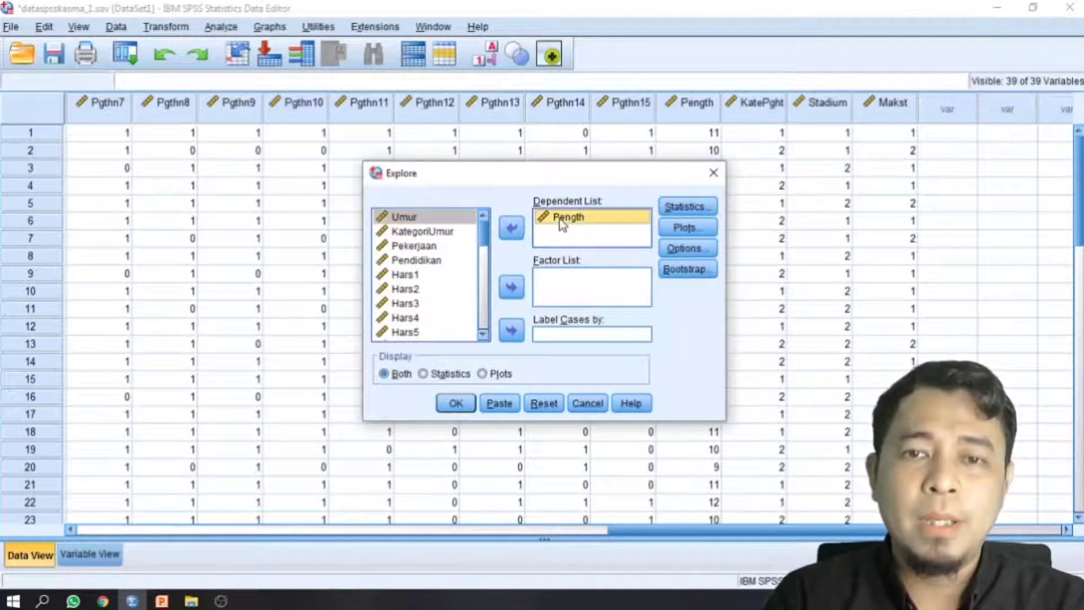
{"action": "left_click", "coordinate": [511, 229]}
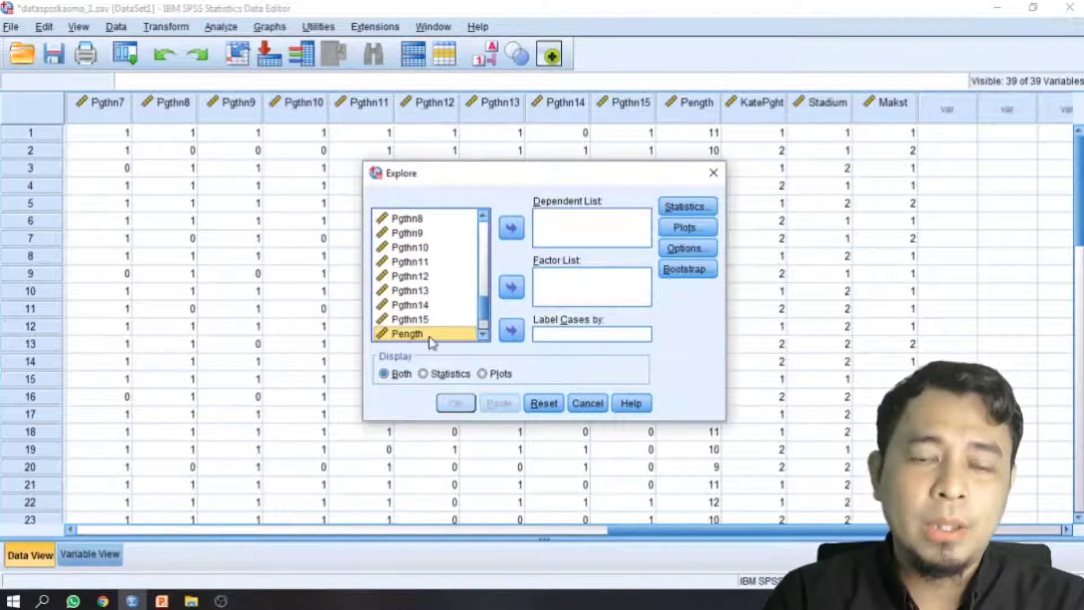
{"action": "left_click", "coordinate": [511, 228]}
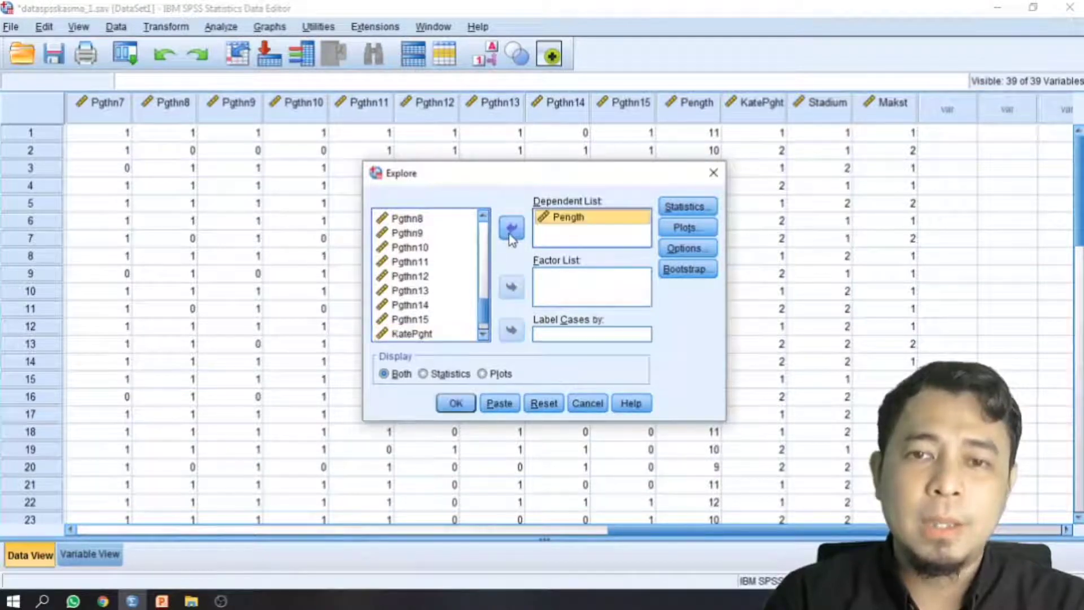
Step: Run the Explore analysis with stem-and-leaf, histogram and normality plots with tests enabled in the plot options
{"action": "left_click", "coordinate": [682, 231]}
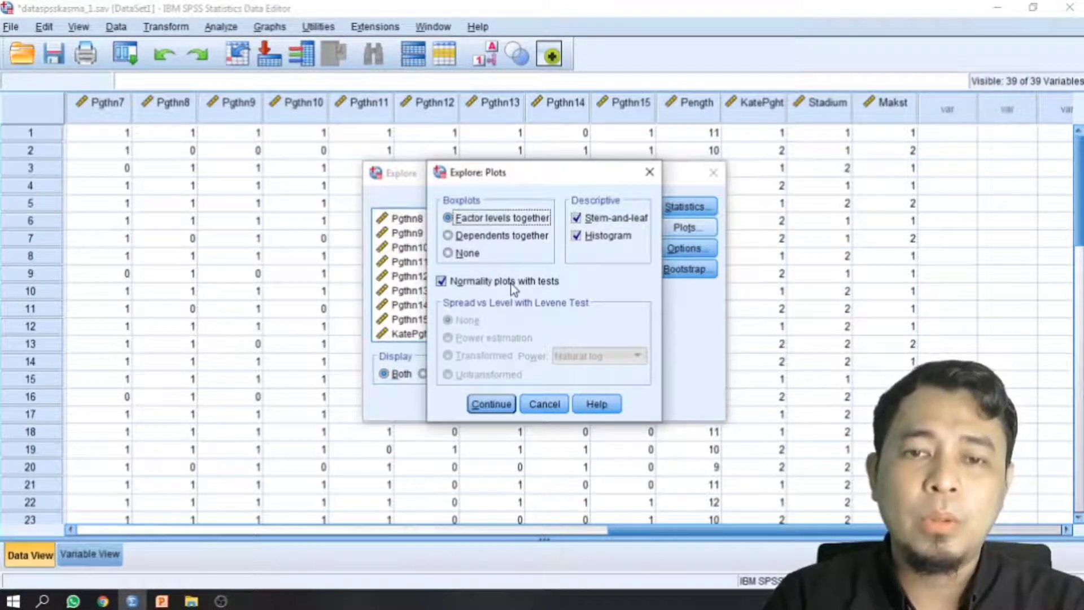
{"action": "left_click", "coordinate": [490, 404]}
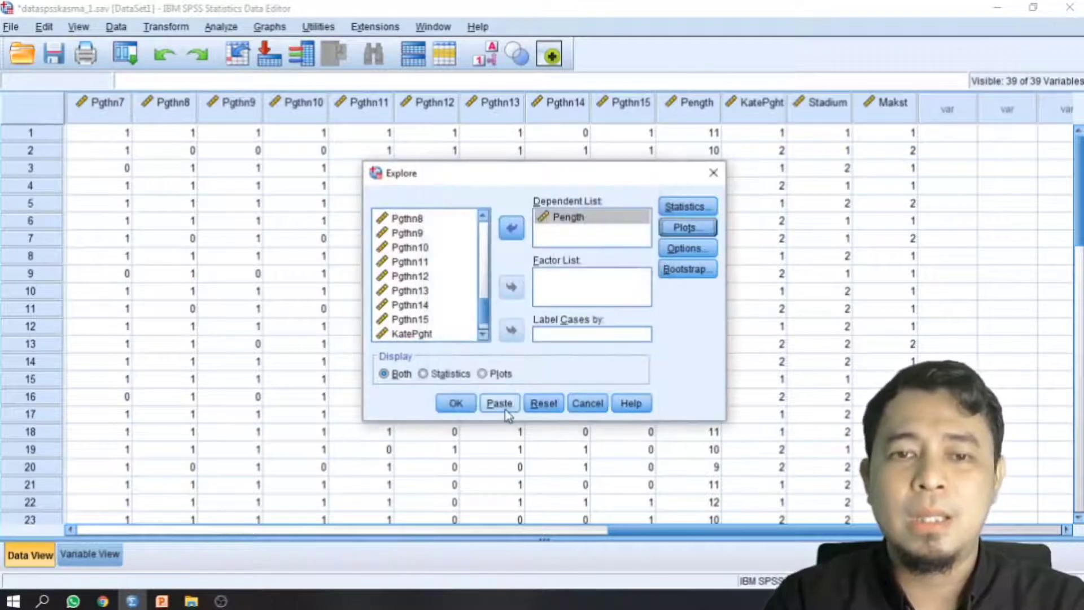
{"action": "left_click", "coordinate": [468, 405]}
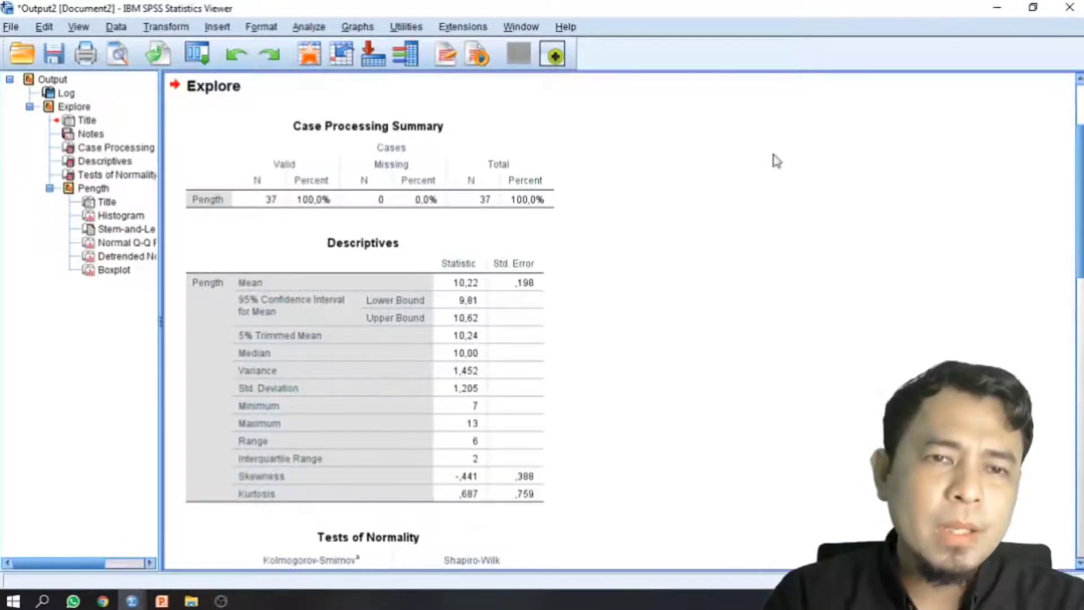
Step: Examine the Case Processing Summary and the Descriptives table for Pength, down to the skewness and kurtosis rows
{"action": "left_click", "coordinate": [318, 205]}
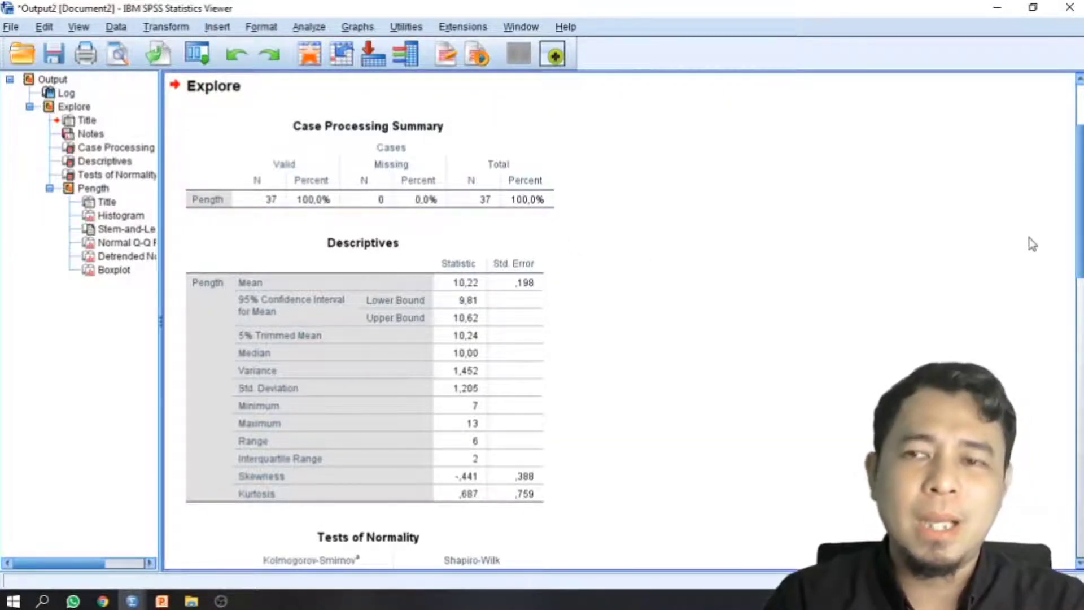
{"action": "left_click_drag", "start_coordinate": [1078, 167], "coordinate": [1078, 186]}
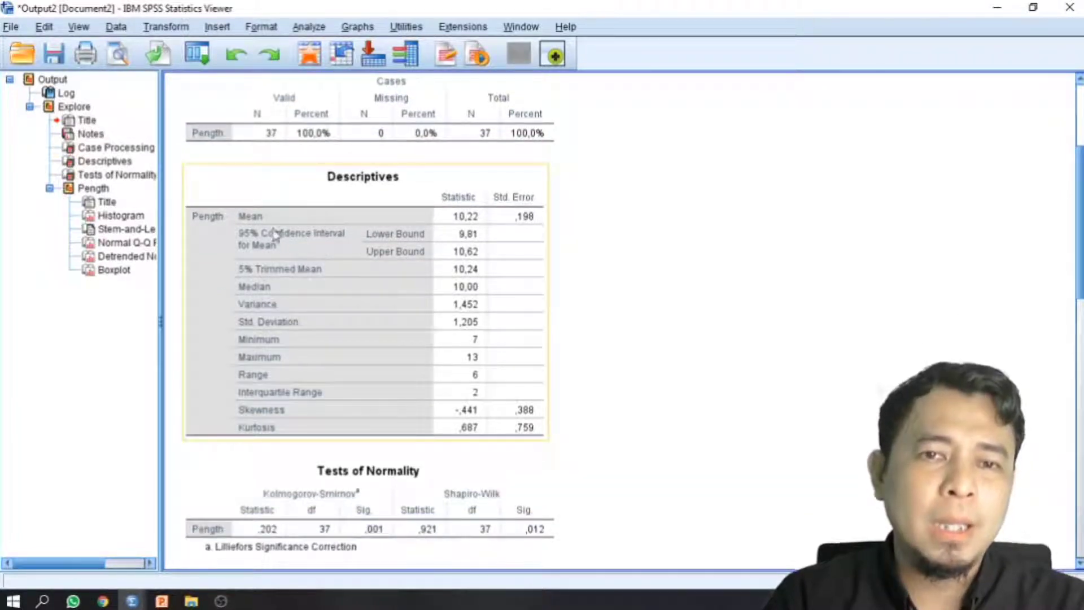
{"action": "left_click", "coordinate": [242, 228]}
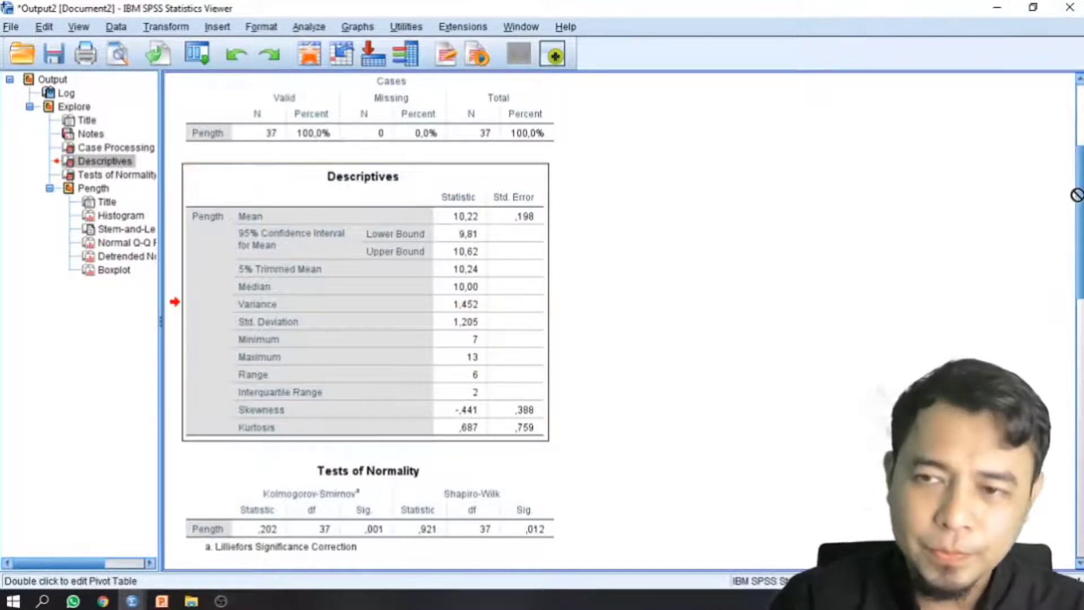
{"action": "mouse_move", "coordinate": [1077, 195]}
{"action": "left_mouse_down"}
{"action": "mouse_move", "coordinate": [1080, 222]}
{"action": "mouse_move", "coordinate": [1082, 196]}
{"action": "left_mouse_up"}
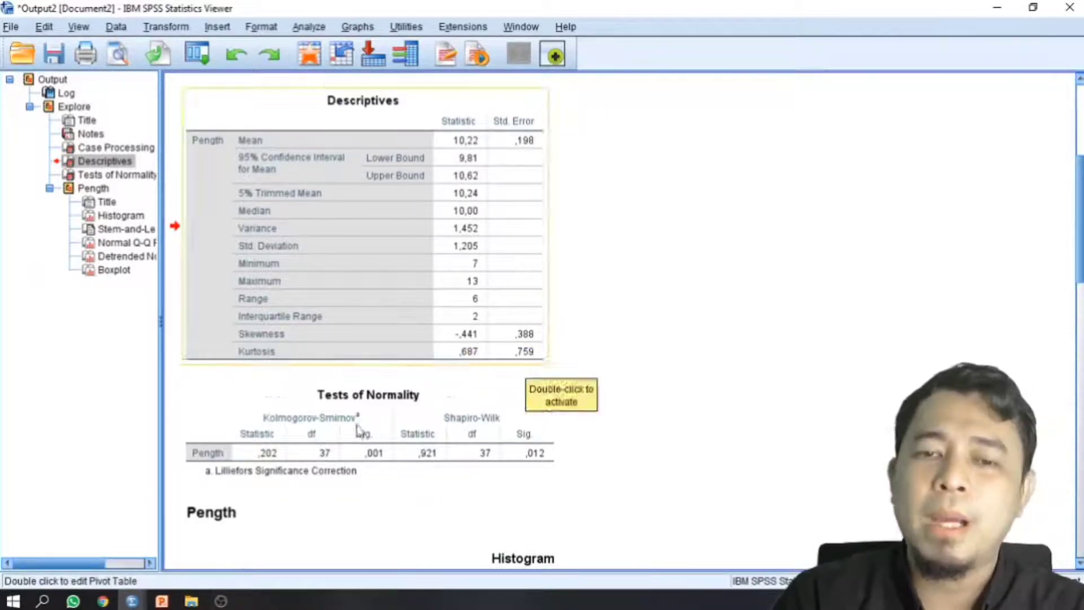
Step: Switch to the Calculator, add the standard error 0,388 to the unsigned skewness value 0,441, and close it
{"action": "left_click", "coordinate": [45, 602]}
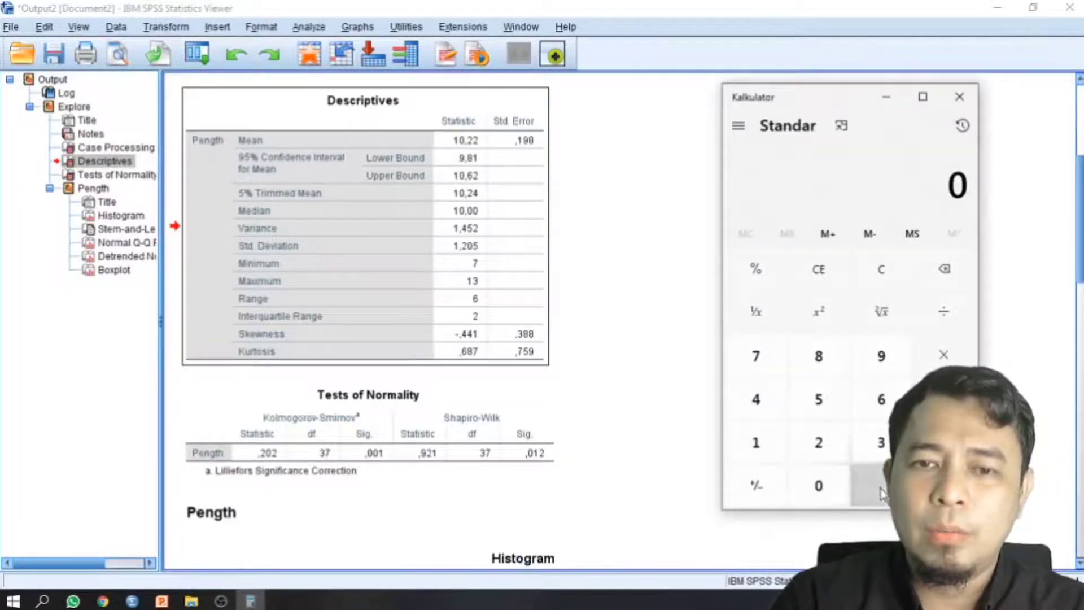
{"action": "left_click", "coordinate": [881, 488]}
{"action": "left_click", "coordinate": [768, 403]}
{"action": "left_click", "coordinate": [767, 405]}
{"action": "left_click", "coordinate": [761, 443]}
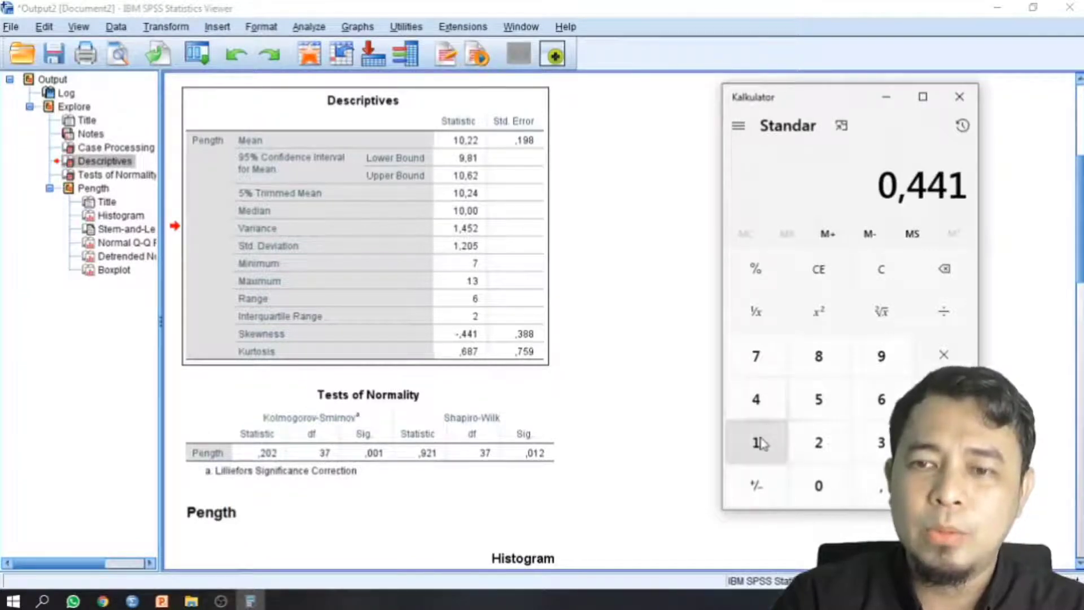
{"action": "key", "text": "slash"}
{"action": "left_click", "coordinate": [822, 485]}
{"action": "left_click", "coordinate": [870, 491]}
{"action": "left_click", "coordinate": [878, 442]}
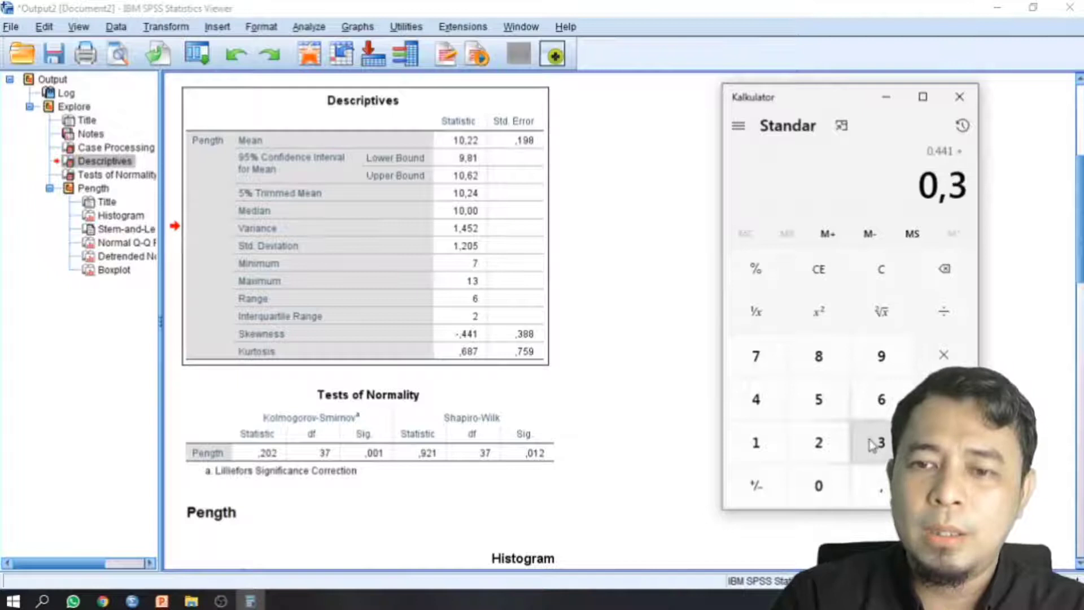
{"action": "left_click", "coordinate": [812, 370]}
{"action": "left_click", "coordinate": [813, 370]}
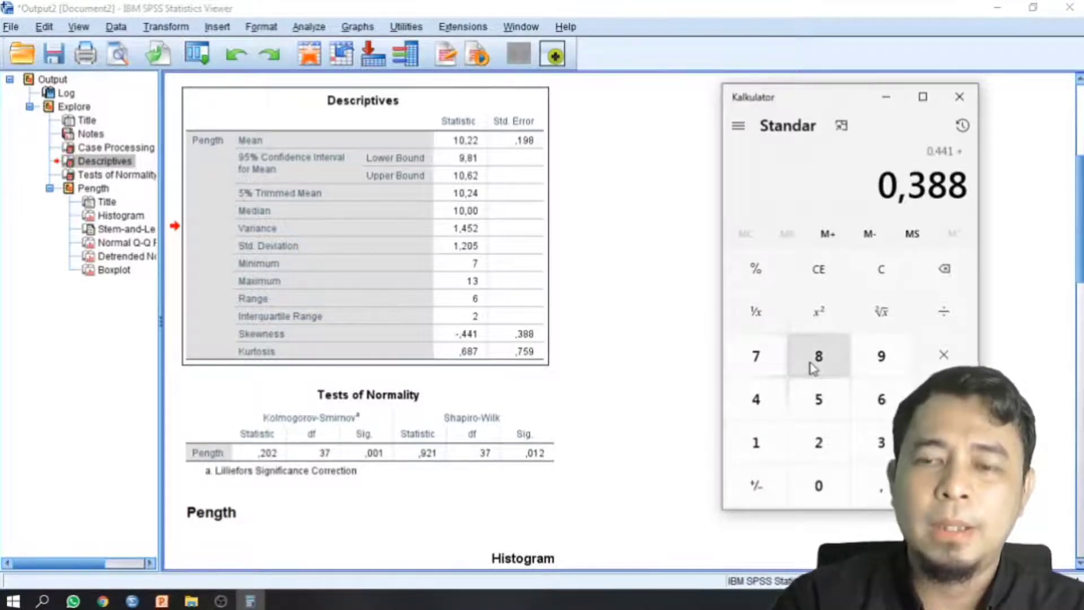
{"action": "left_click", "coordinate": [944, 485]}
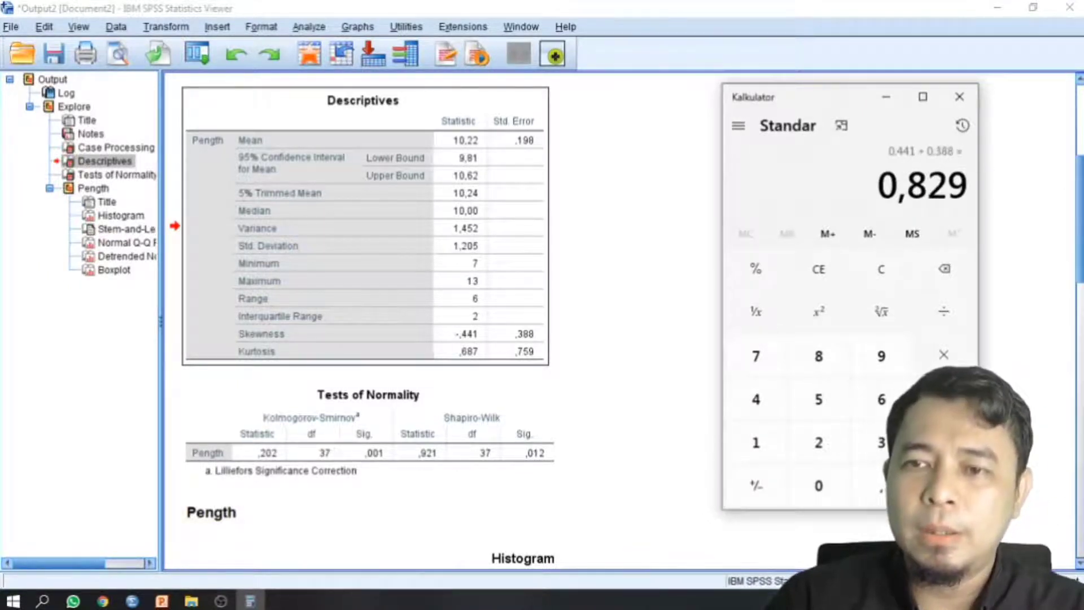
{"action": "left_click", "coordinate": [960, 98]}
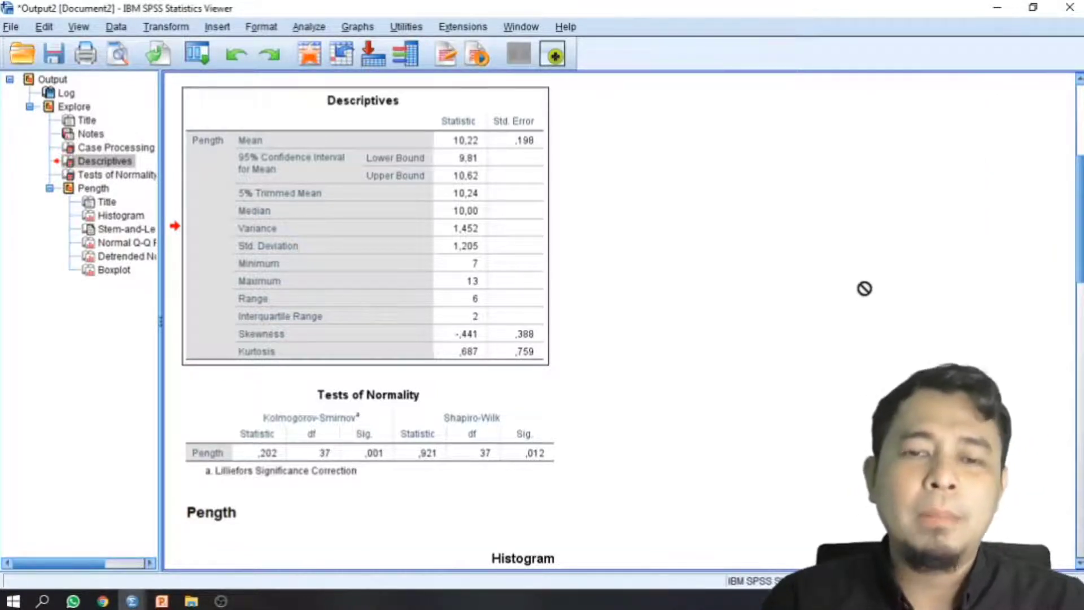
Step: Examine the Kolmogorov-Smirnov and Shapiro-Wilk significance values of Pength in the Tests of Normality table
{"action": "left_click_drag", "start_coordinate": [1080, 229], "coordinate": [1078, 265]}
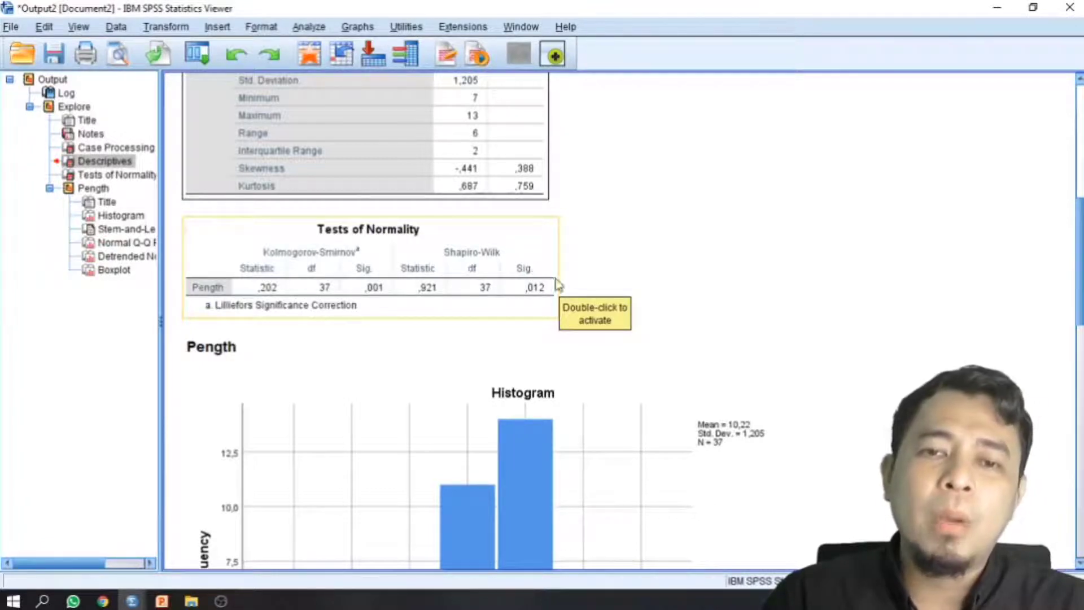
{"action": "left_click", "coordinate": [515, 295]}
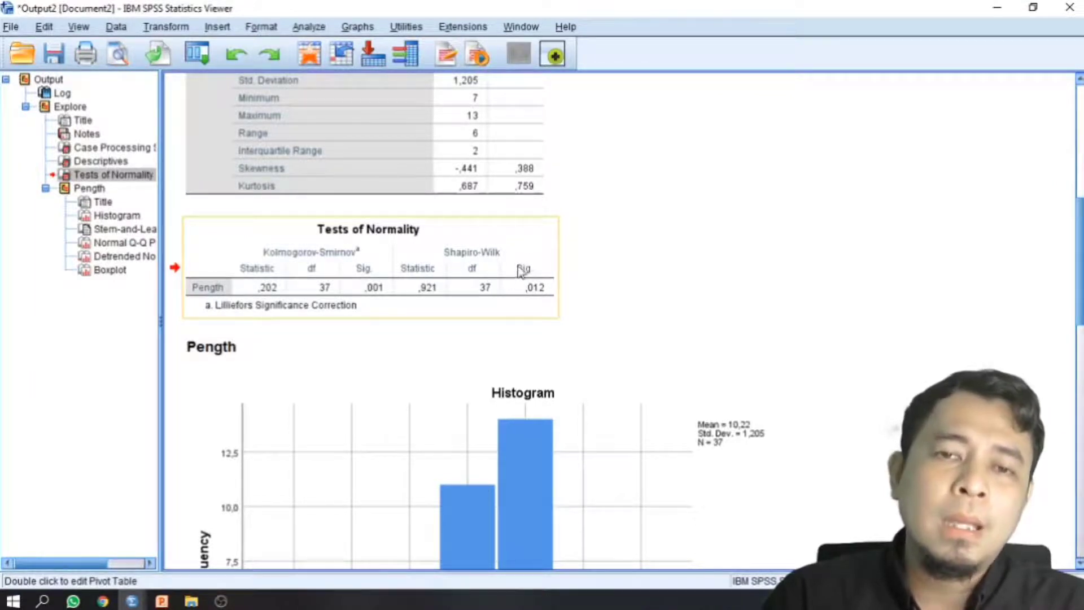
{"action": "left_click_drag", "start_coordinate": [541, 270], "coordinate": [672, 325]}
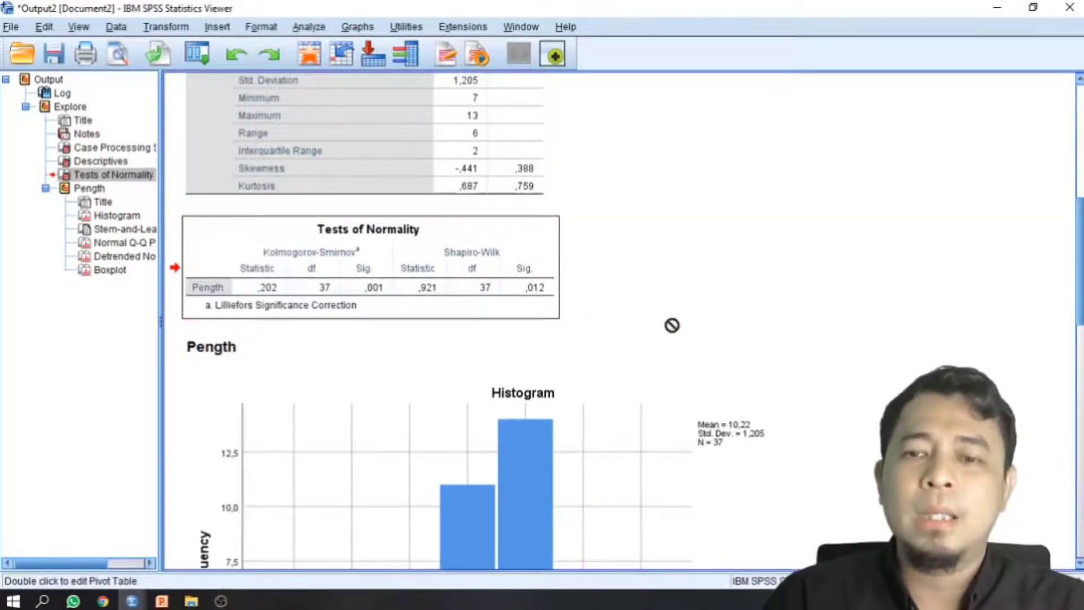
Step: Review the Pength histogram, stem-and-leaf plot, Q-Q plots and boxplot, and return to the Tests of Normality table
{"action": "scroll", "coordinate": [672, 325], "scroll_direction": "down", "scroll_amount": 2}
{"action": "scroll", "coordinate": [672, 325], "scroll_direction": "up", "scroll_amount": 1}
{"action": "scroll", "coordinate": [672, 325], "scroll_direction": "up", "scroll_amount": 1}
{"action": "scroll", "coordinate": [672, 326], "scroll_direction": "down", "scroll_amount": 1}
{"action": "scroll", "coordinate": [663, 325], "scroll_direction": "down", "scroll_amount": 3}
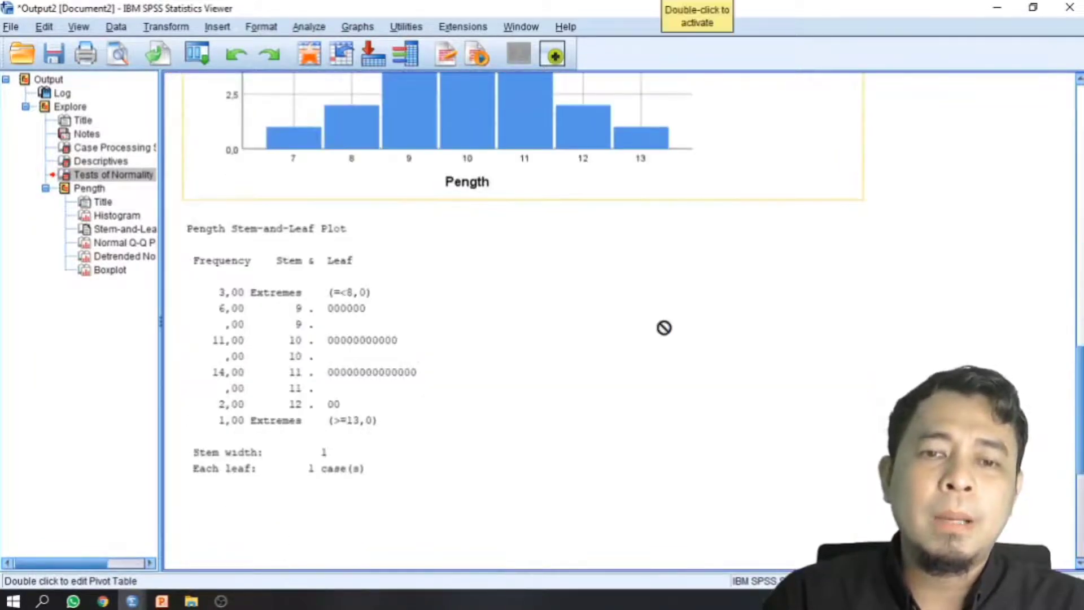
{"action": "scroll", "coordinate": [662, 324], "scroll_direction": "up", "scroll_amount": 3}
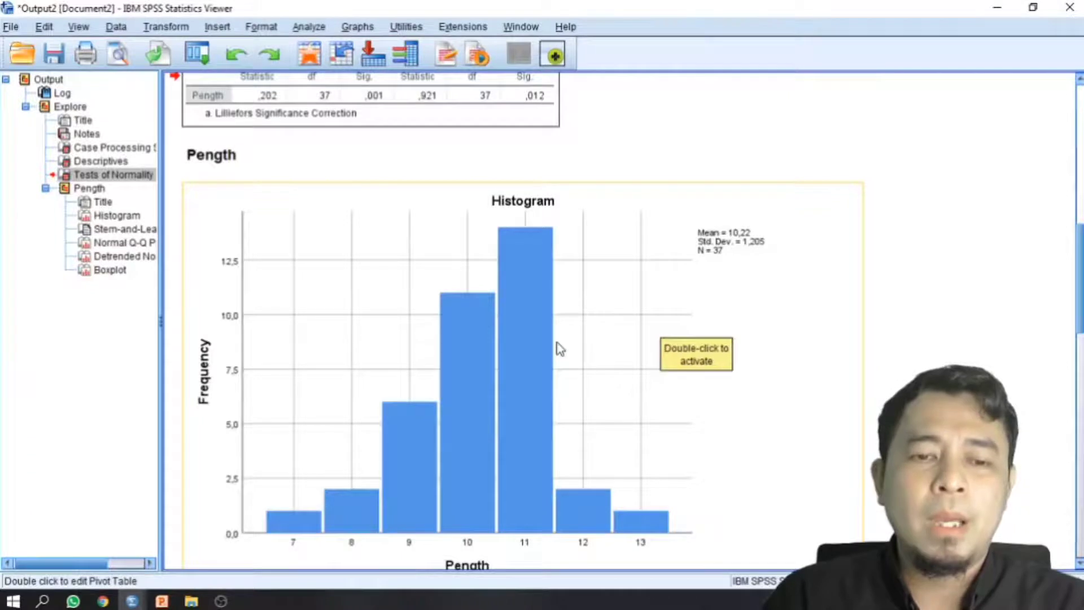
{"action": "scroll", "coordinate": [558, 348], "scroll_direction": "down", "scroll_amount": 5}
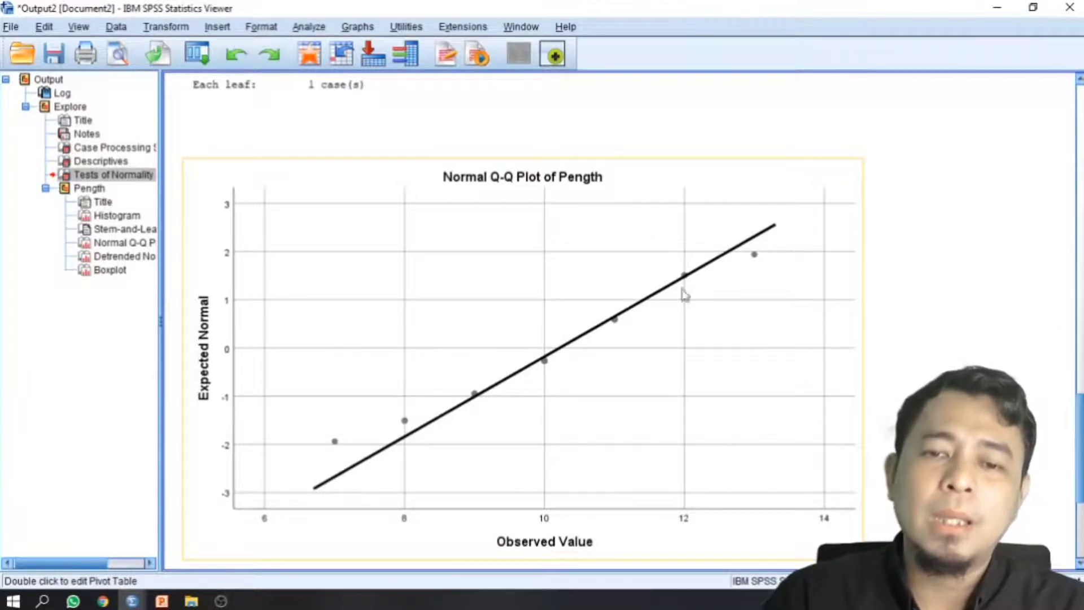
{"action": "scroll", "coordinate": [514, 364], "scroll_direction": "down", "scroll_amount": 10}
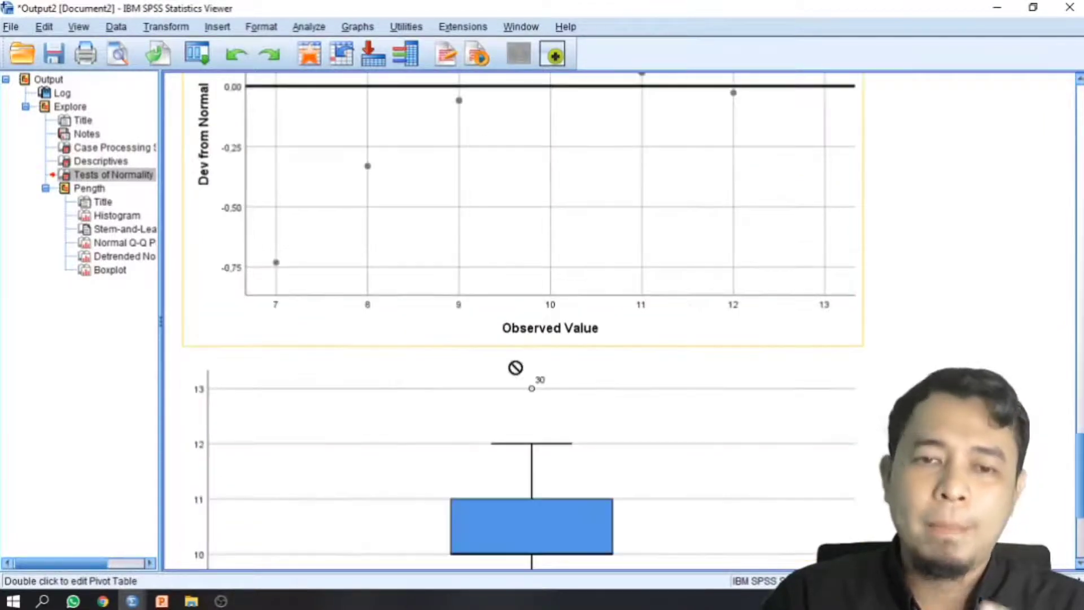
{"action": "scroll", "coordinate": [516, 367], "scroll_direction": "down", "scroll_amount": 4}
{"action": "scroll", "coordinate": [514, 366], "scroll_direction": "up", "scroll_amount": 15}
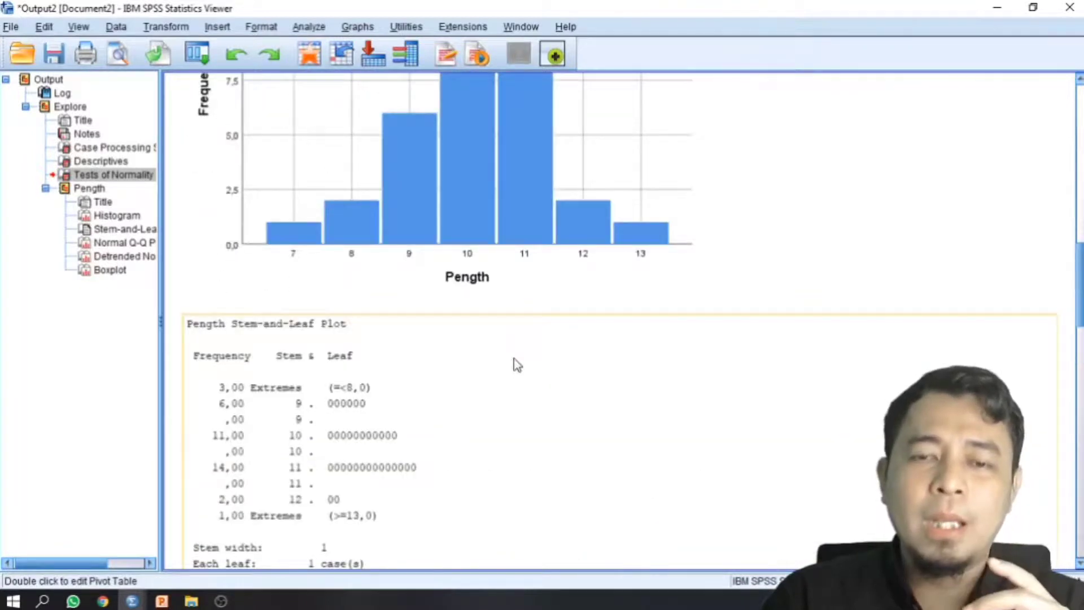
{"action": "scroll", "coordinate": [517, 364], "scroll_direction": "up", "scroll_amount": 8}
Step: Switch from the output document back to the data editor window of dataspsskasma_1.sav
{"action": "left_click", "coordinate": [133, 601]}
{"action": "left_click", "coordinate": [188, 581]}
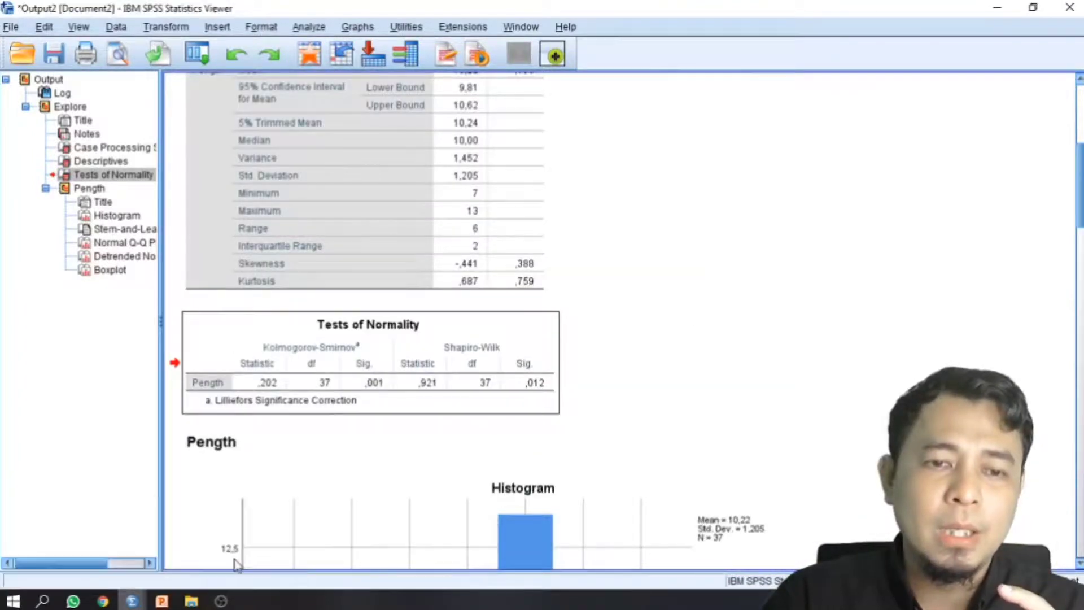
{"action": "left_click", "coordinate": [182, 29]}
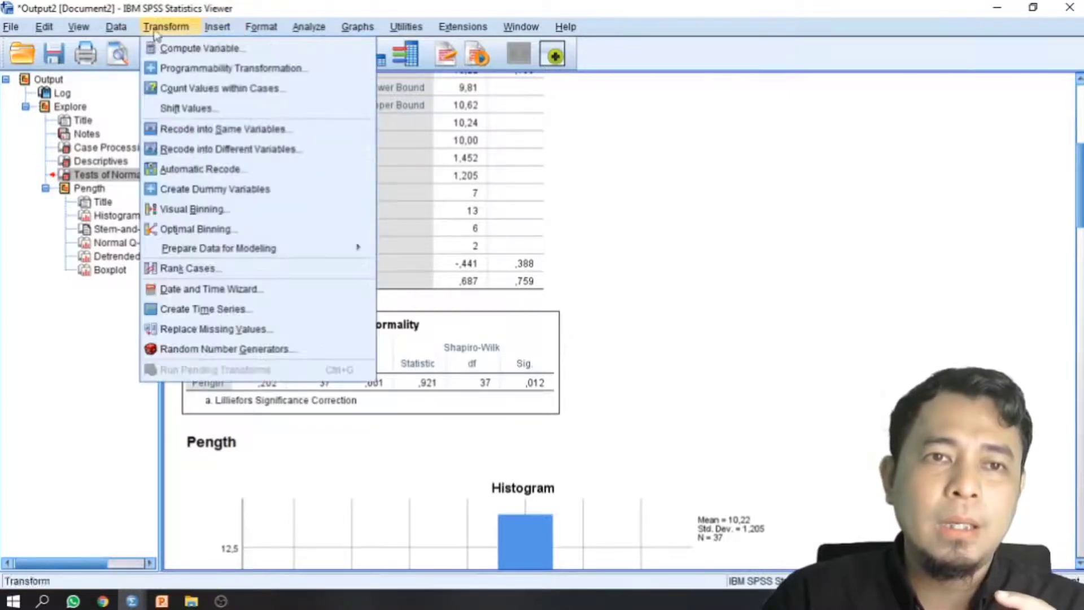
{"action": "left_click", "coordinate": [134, 602]}
{"action": "left_click", "coordinate": [230, 556]}
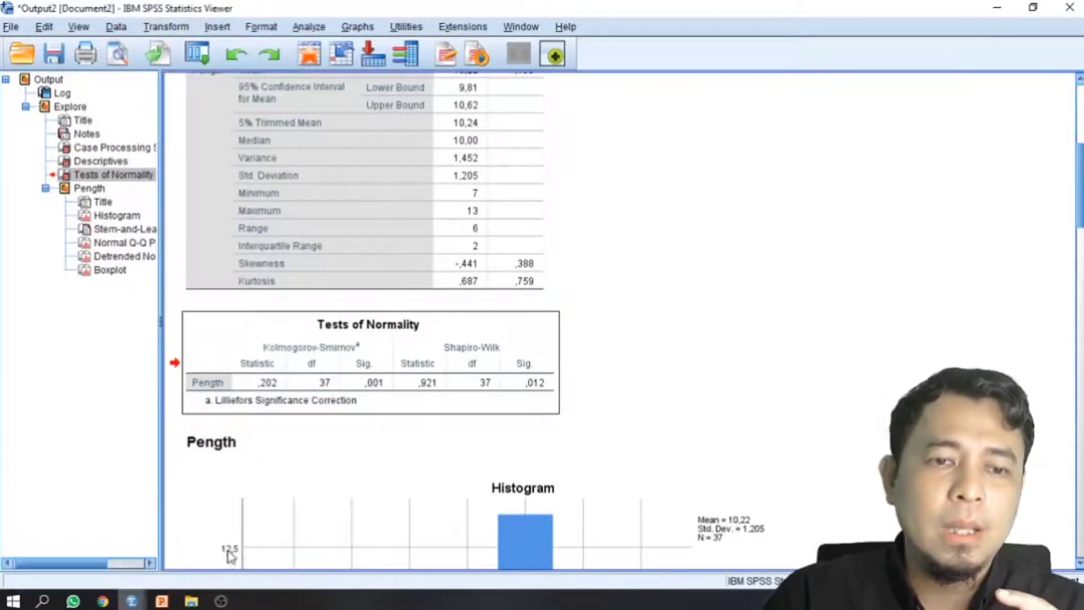
{"action": "left_click", "coordinate": [136, 603]}
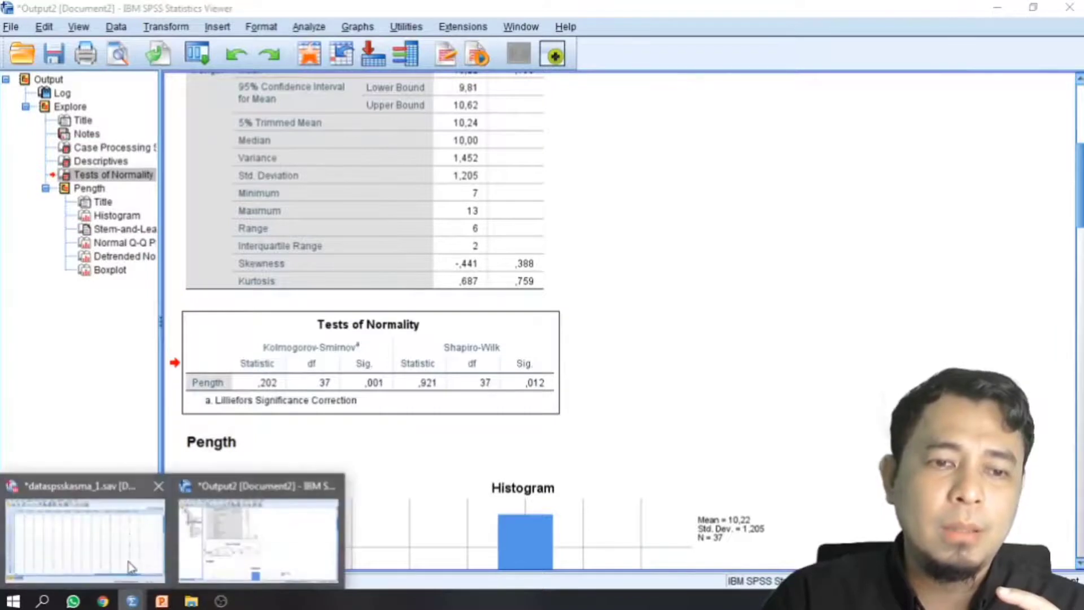
{"action": "left_click", "coordinate": [133, 566]}
Step: Run a Frequencies analysis of Pength with a histogram that shows the normal curve
{"action": "left_click", "coordinate": [220, 28]}
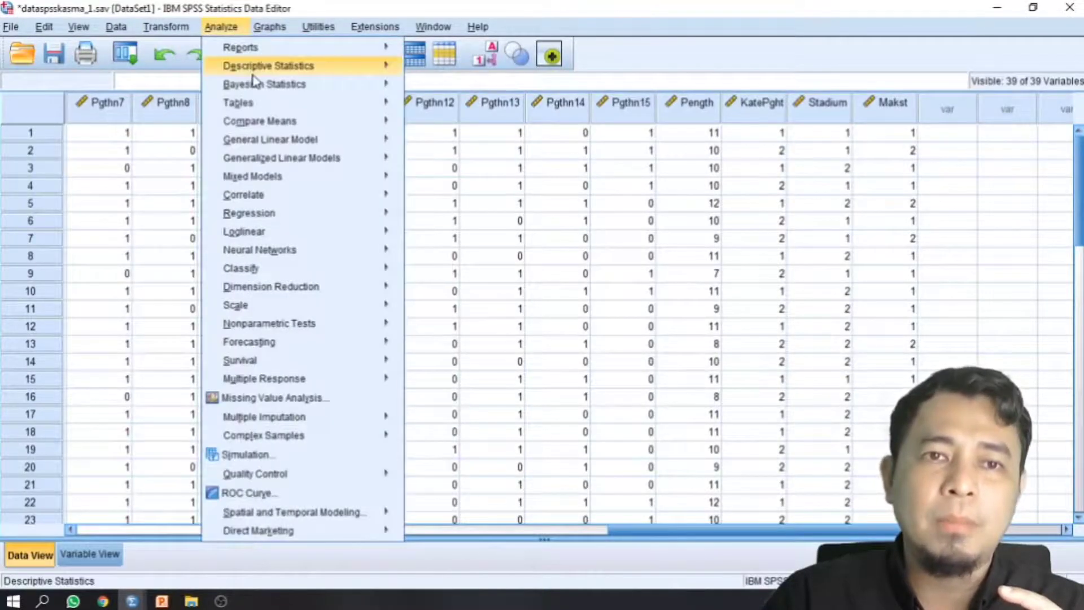
{"action": "mouse_move", "coordinate": [363, 66]}
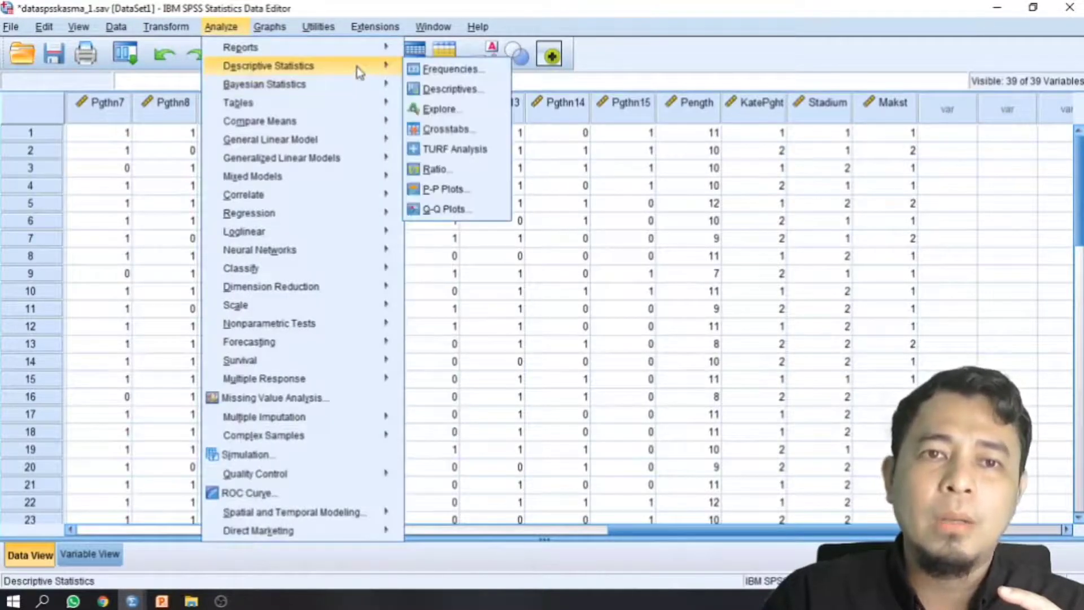
{"action": "left_click", "coordinate": [428, 70]}
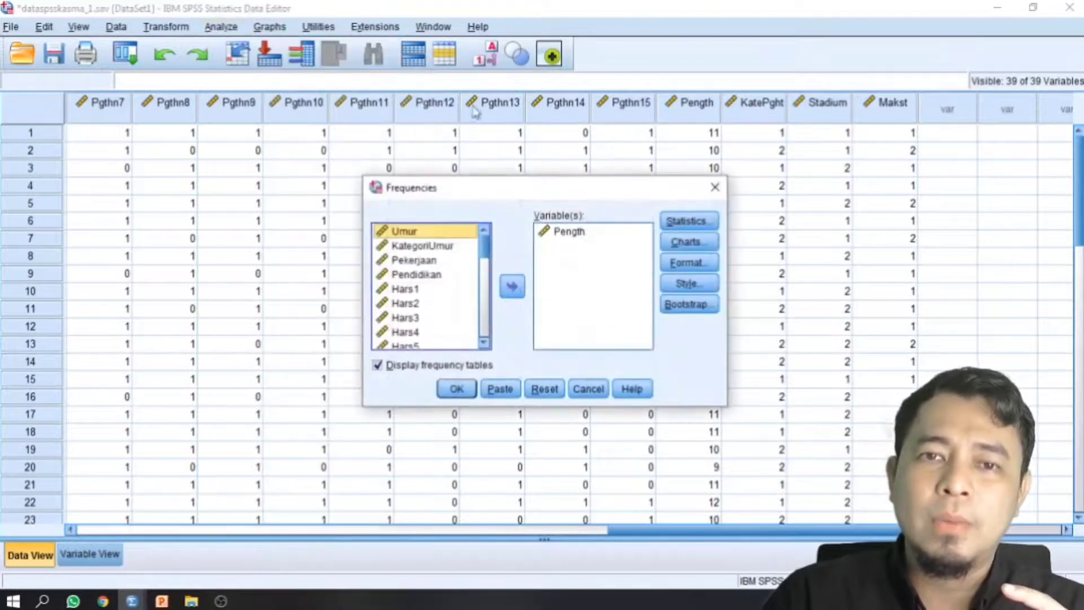
{"action": "left_click", "coordinate": [568, 233]}
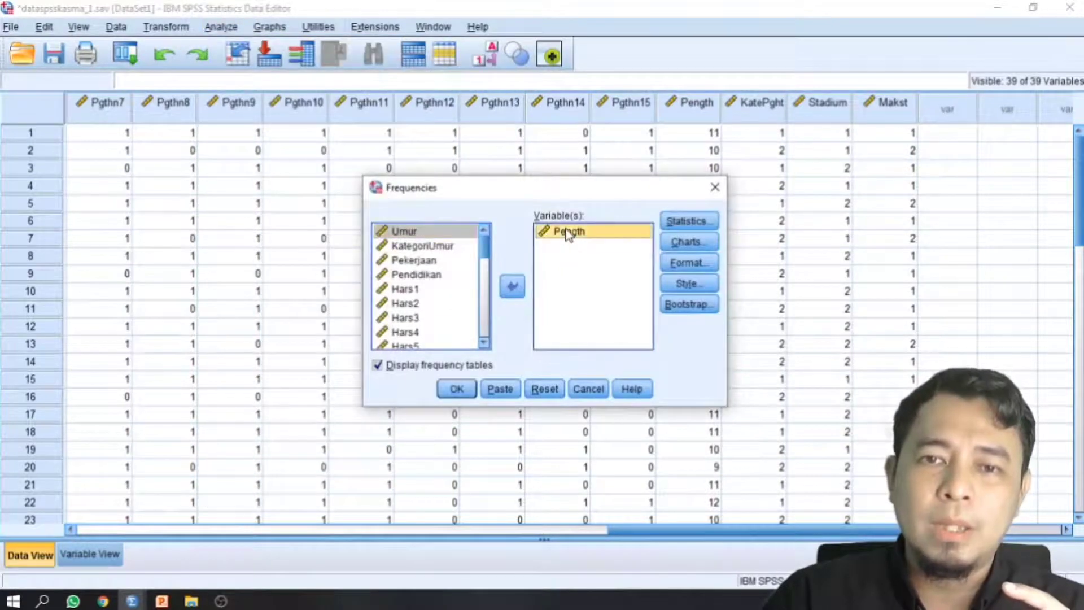
{"action": "left_click", "coordinate": [692, 244]}
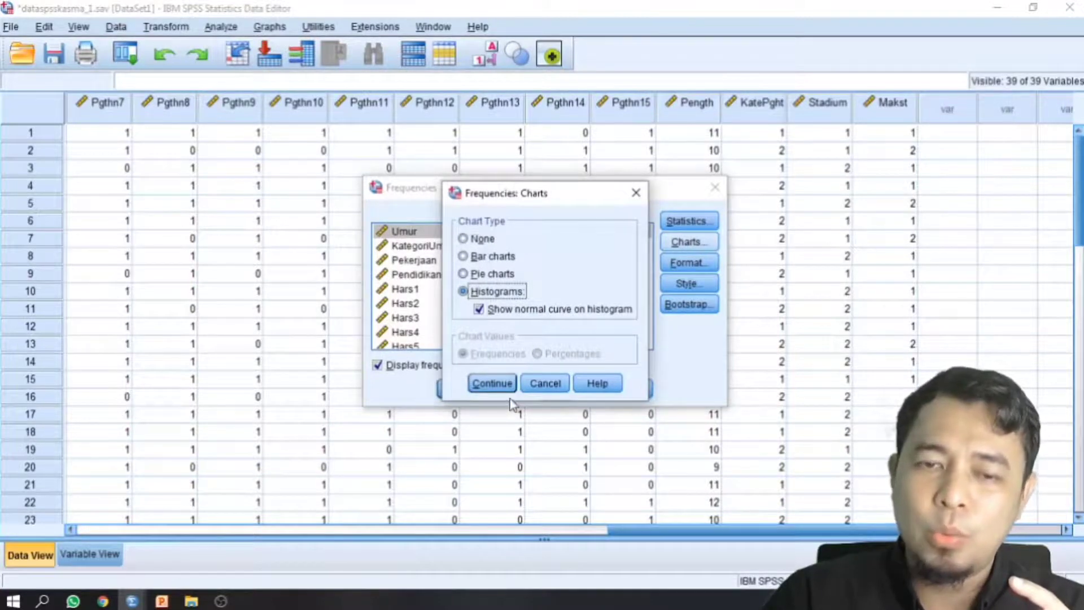
{"action": "left_click", "coordinate": [493, 386]}
{"action": "left_click", "coordinate": [457, 388]}
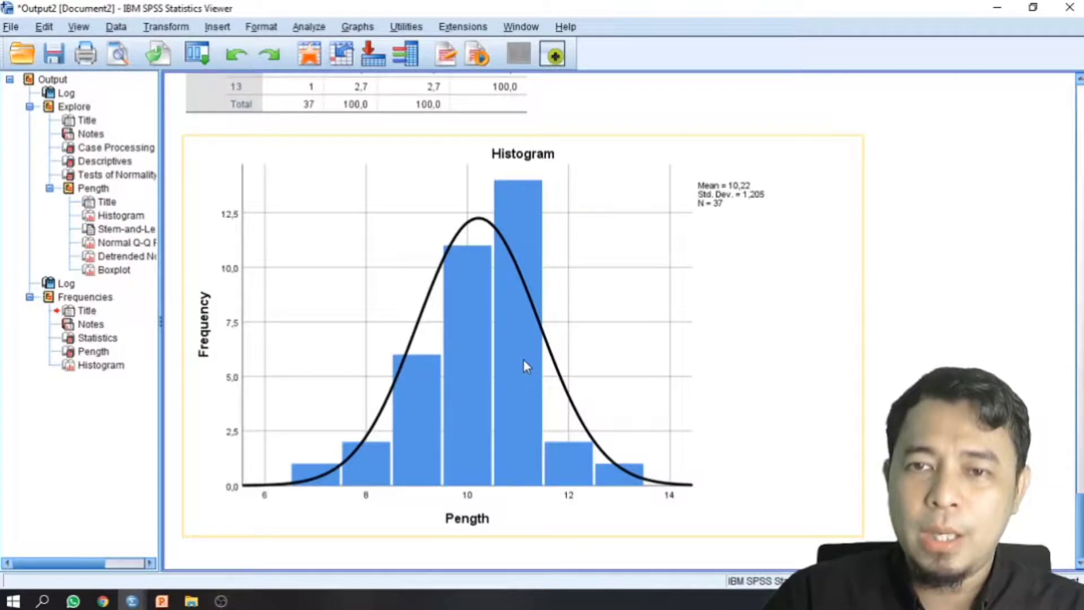
Step: Compare the Pength histograms and review the Explore output's Q-Q plots, Tests of Normality and Descriptives tables
{"action": "scroll", "coordinate": [523, 359], "scroll_direction": "up", "scroll_amount": 15}
{"action": "scroll", "coordinate": [523, 360], "scroll_direction": "up", "scroll_amount": 20}
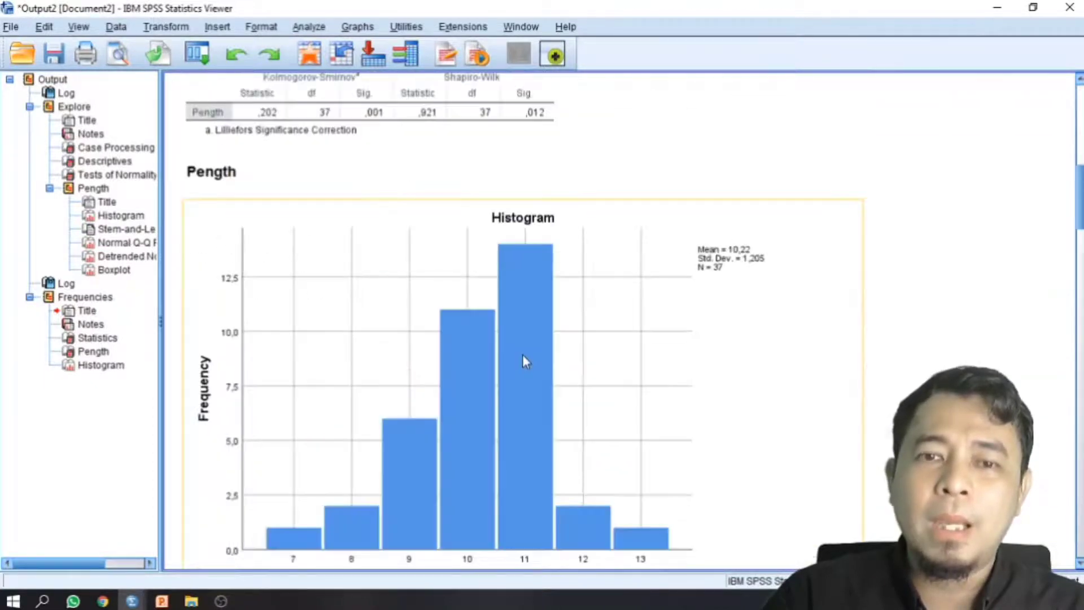
{"action": "scroll", "coordinate": [523, 352], "scroll_direction": "down", "scroll_amount": 15}
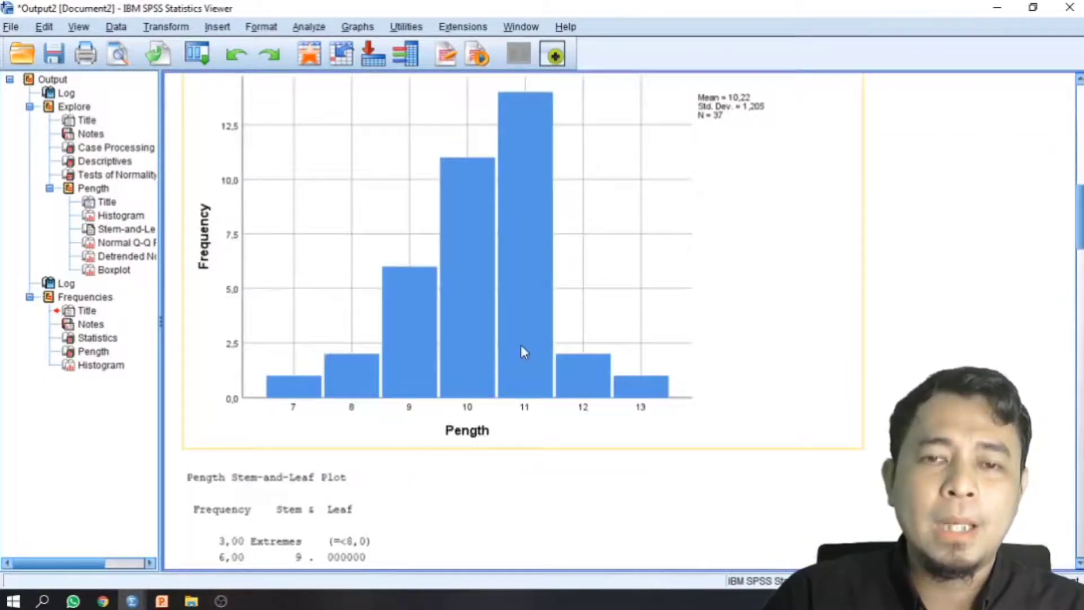
{"action": "scroll", "coordinate": [524, 351], "scroll_direction": "up", "scroll_amount": 3}
{"action": "scroll", "coordinate": [519, 346], "scroll_direction": "up", "scroll_amount": 6}
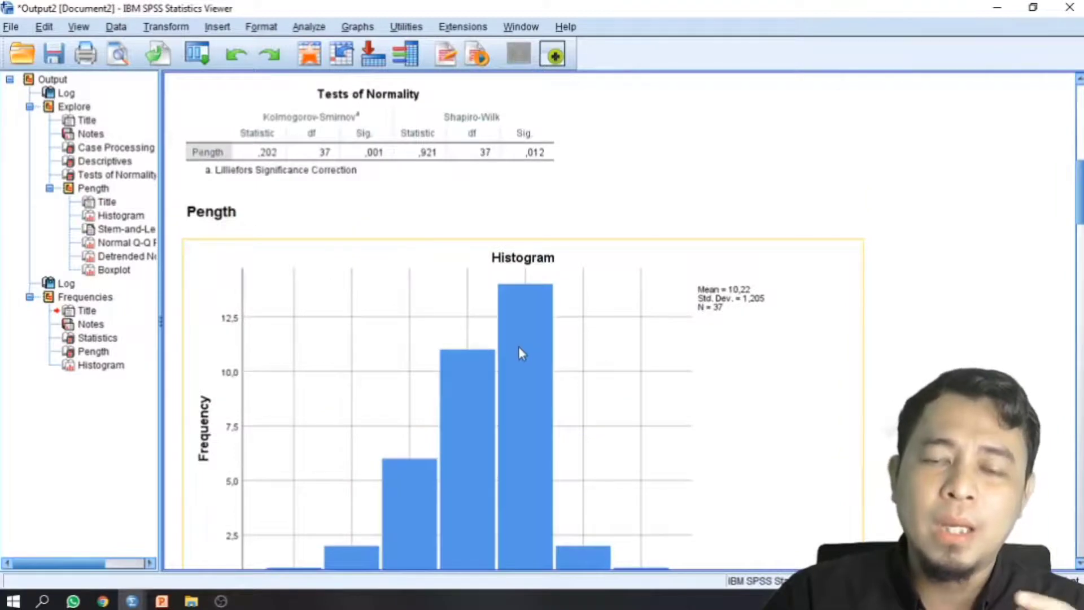
{"action": "scroll", "coordinate": [519, 347], "scroll_direction": "down", "scroll_amount": 10}
{"action": "scroll", "coordinate": [519, 349], "scroll_direction": "down", "scroll_amount": 10}
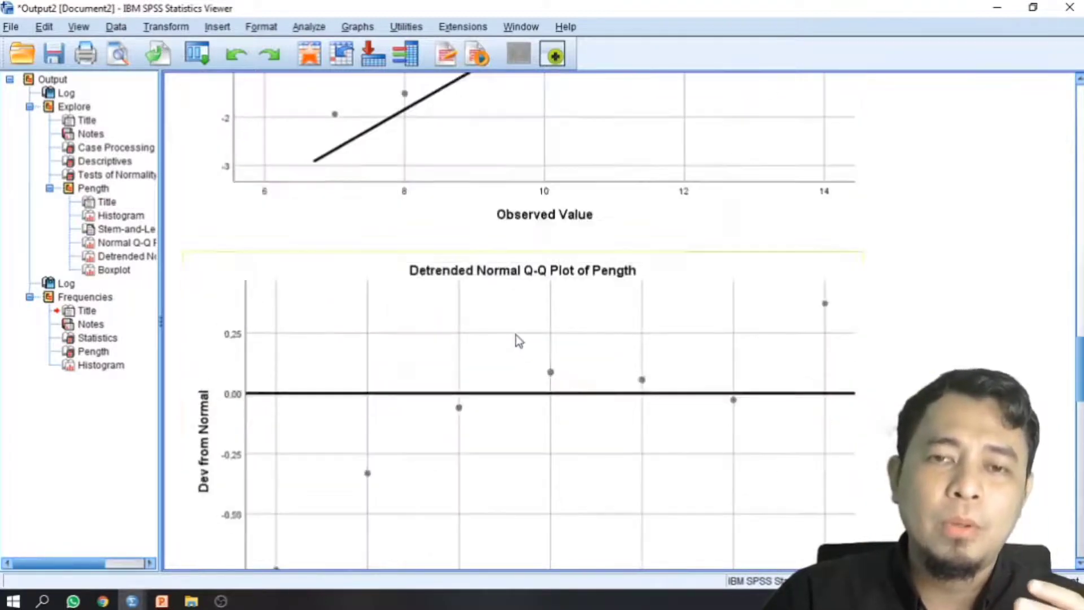
{"action": "scroll", "coordinate": [515, 338], "scroll_direction": "up", "scroll_amount": 20}
{"action": "scroll", "coordinate": [514, 321], "scroll_direction": "down", "scroll_amount": 7}
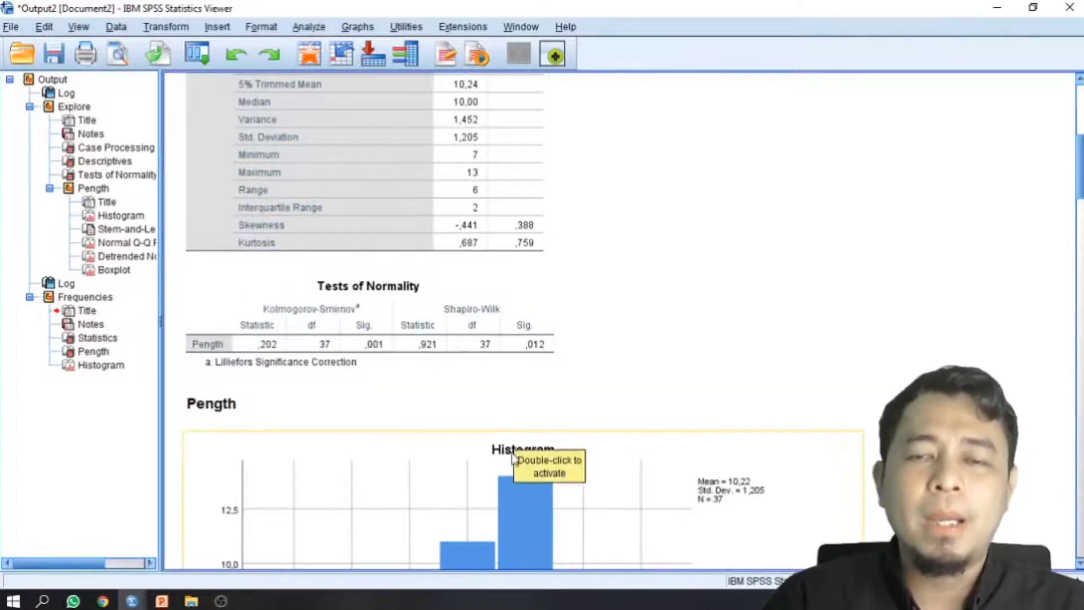
{"action": "scroll", "coordinate": [510, 362], "scroll_direction": "up", "scroll_amount": 6}
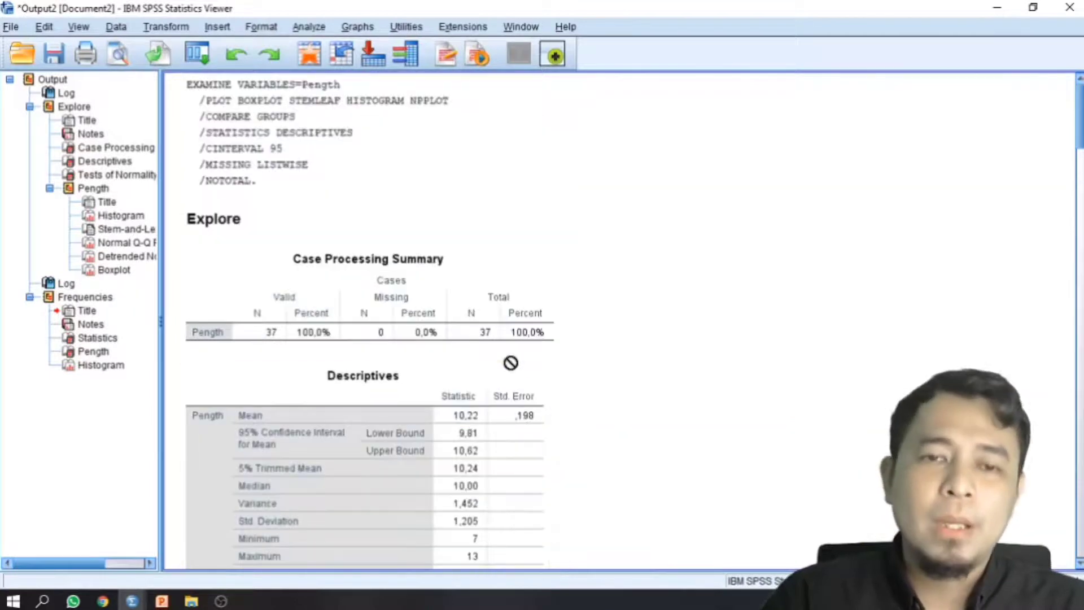
{"action": "scroll", "coordinate": [510, 363], "scroll_direction": "down", "scroll_amount": 3}
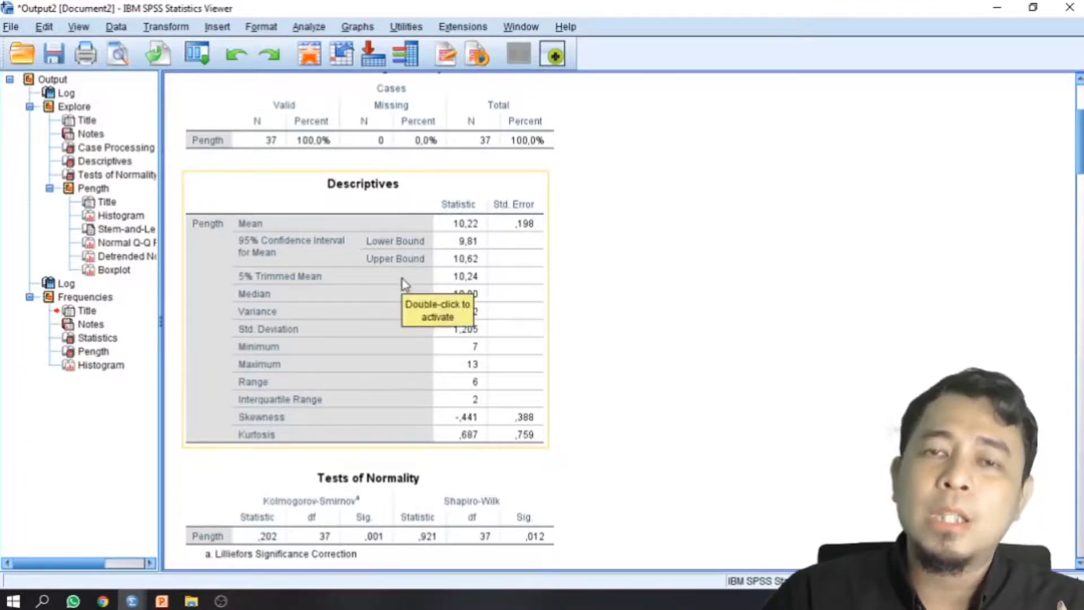
Step: Switch to the data editor and inspect the value labels defined for the KatePght variable, leaving them unedited
{"action": "mouse_move", "coordinate": [132, 600]}
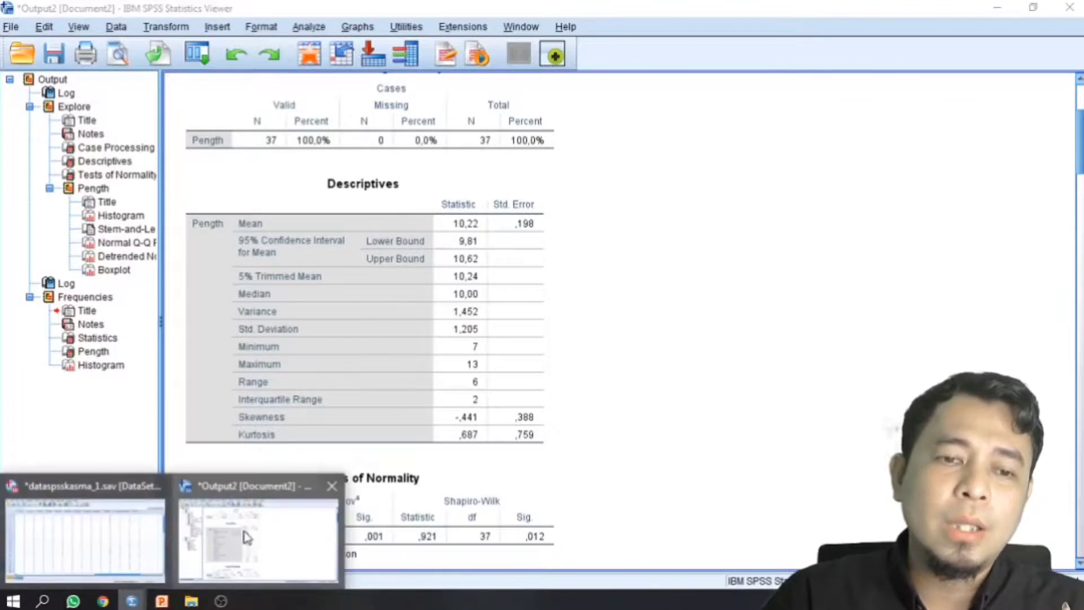
{"action": "left_click", "coordinate": [85, 539]}
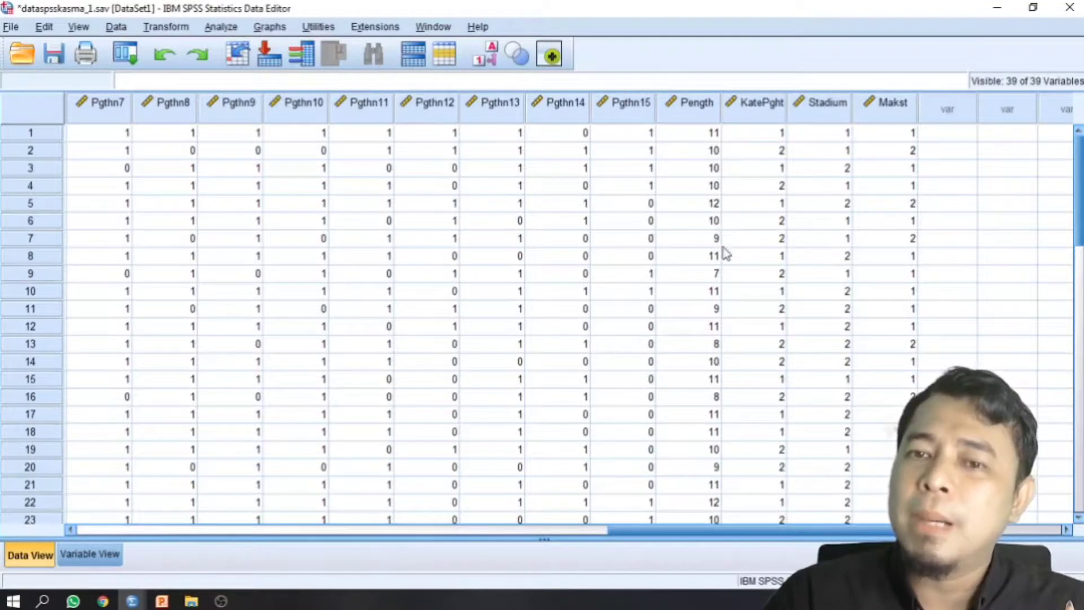
{"action": "left_click", "coordinate": [780, 240]}
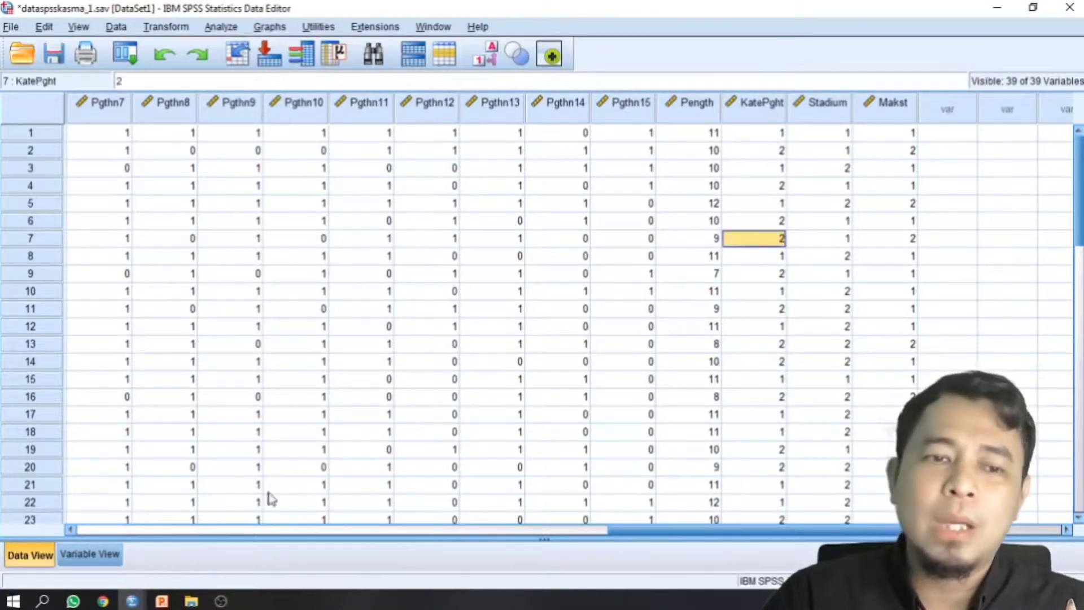
{"action": "left_click", "coordinate": [113, 554]}
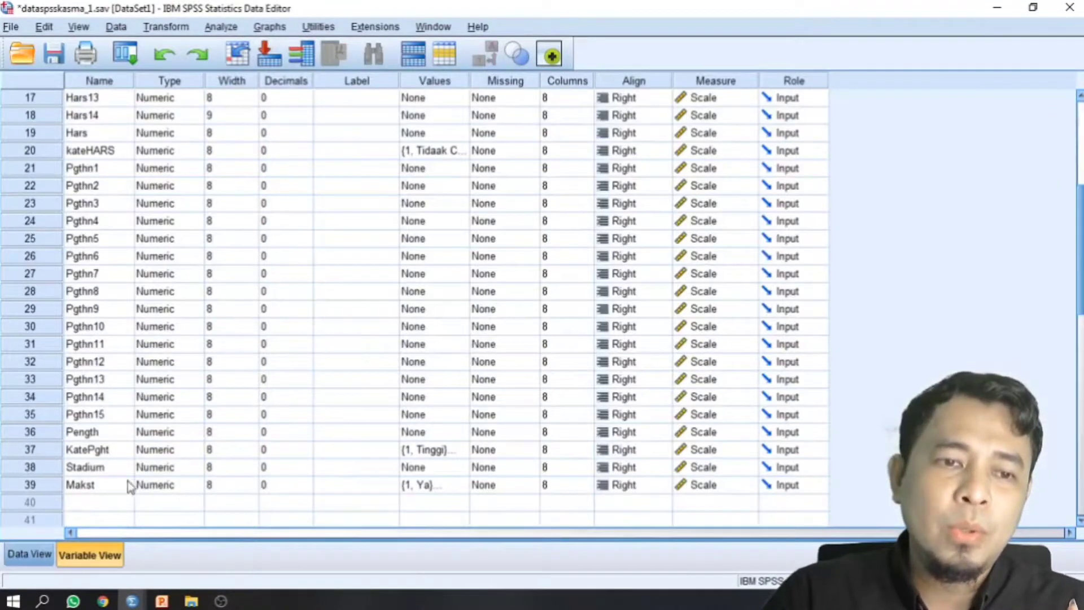
{"action": "left_click", "coordinate": [446, 450]}
{"action": "left_click", "coordinate": [462, 450]}
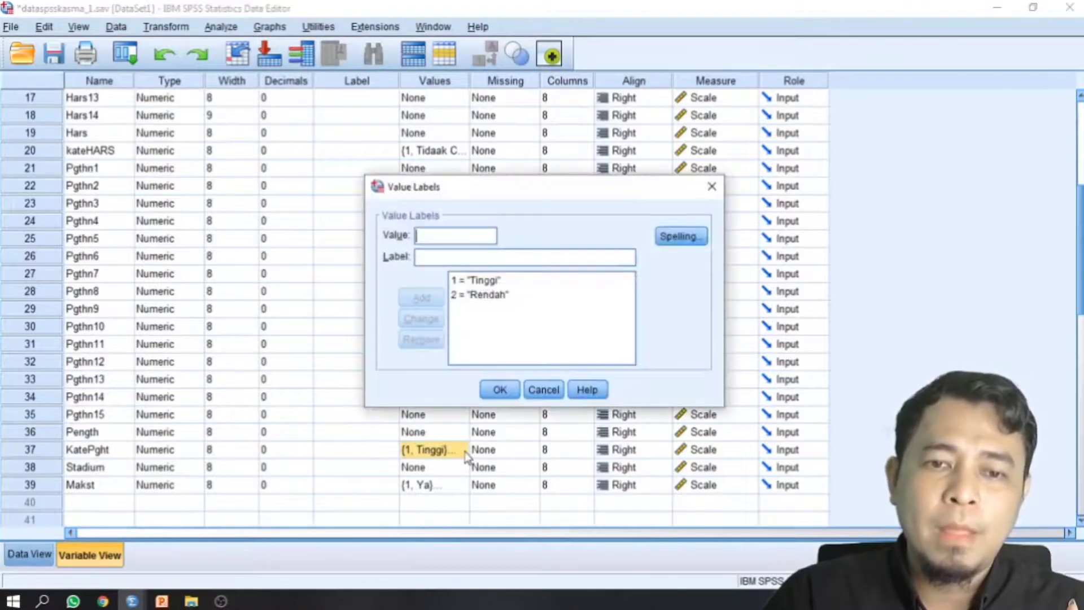
{"action": "left_click", "coordinate": [499, 297]}
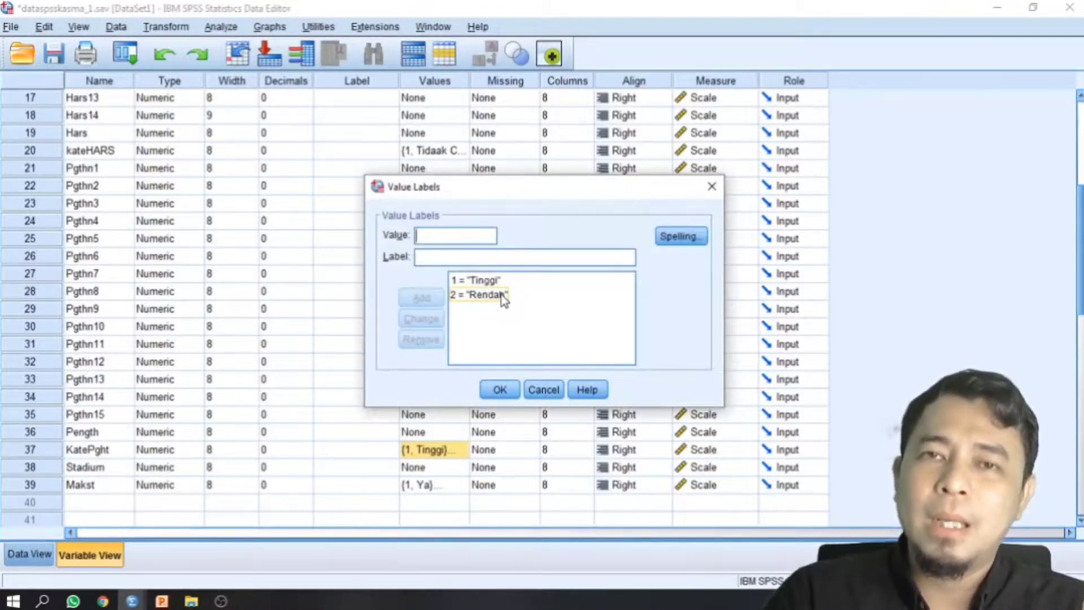
{"action": "left_click", "coordinate": [542, 390]}
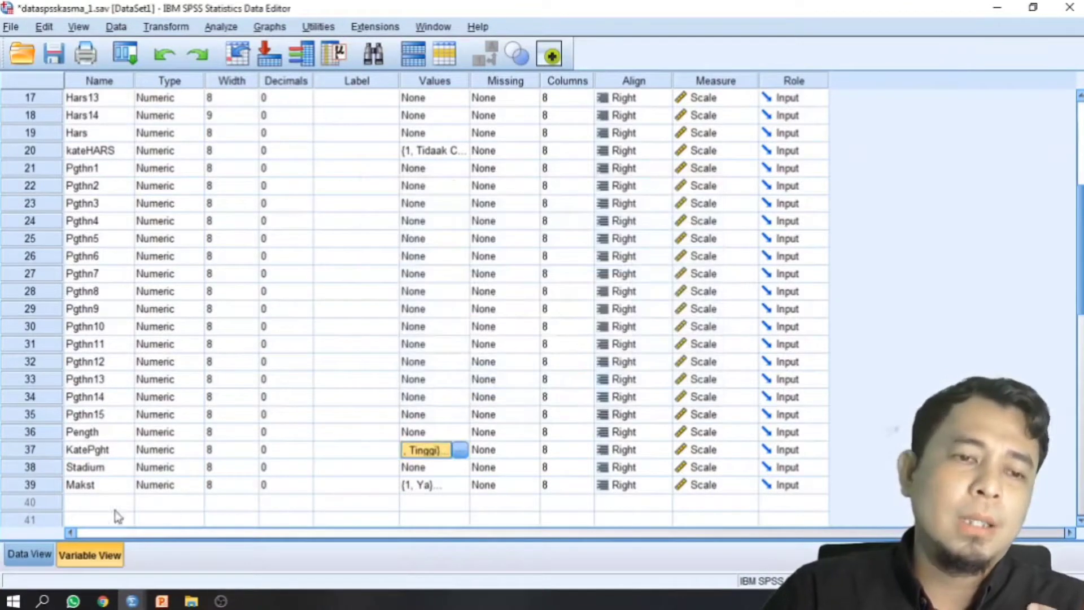
Step: Return to the data values and look over the Pength scores beside their KatePght categories
{"action": "left_click", "coordinate": [31, 555]}
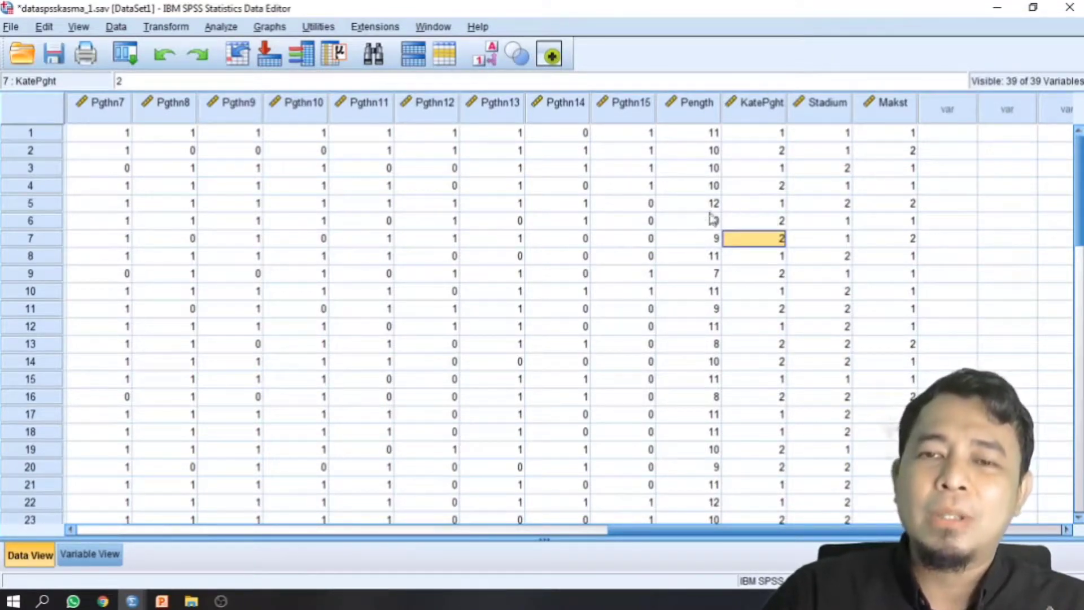
{"action": "left_click", "coordinate": [714, 150]}
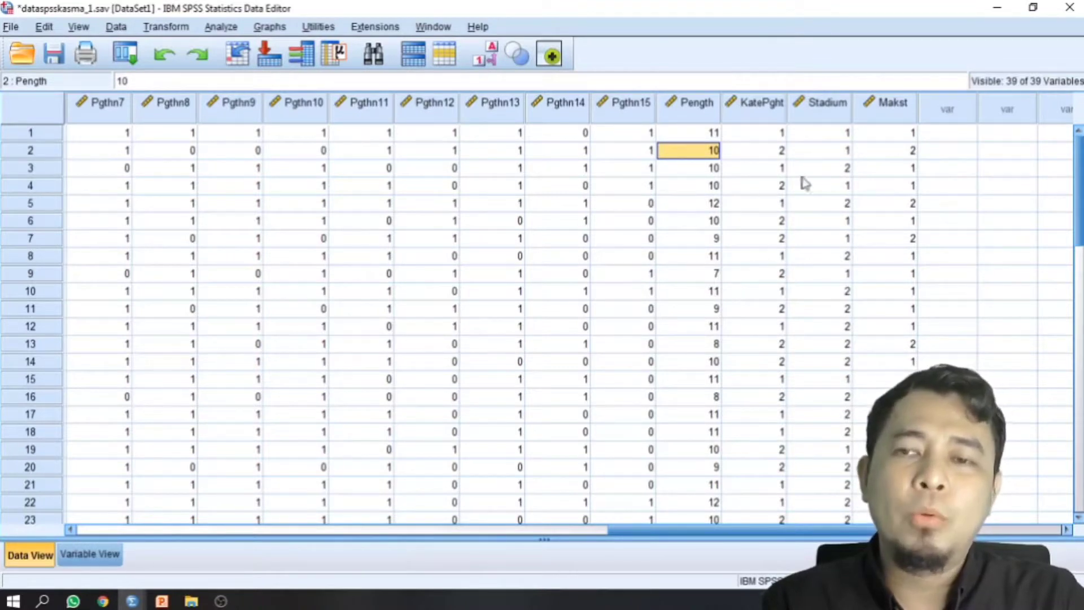
{"action": "scroll", "coordinate": [916, 277], "scroll_direction": "down", "scroll_amount": 5}
{"action": "scroll", "coordinate": [918, 281], "scroll_direction": "up", "scroll_amount": 5}
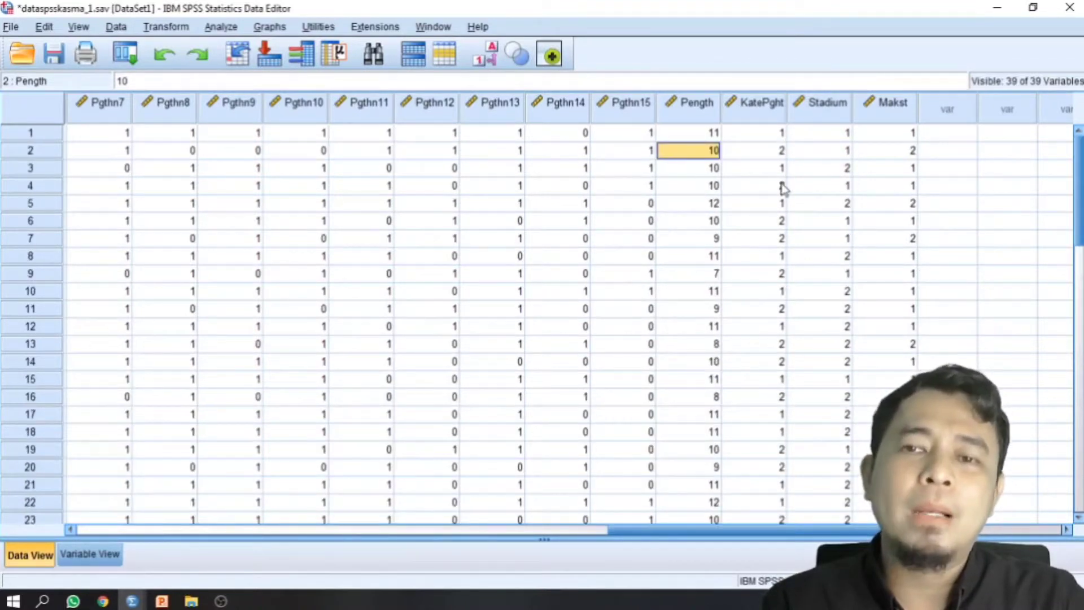